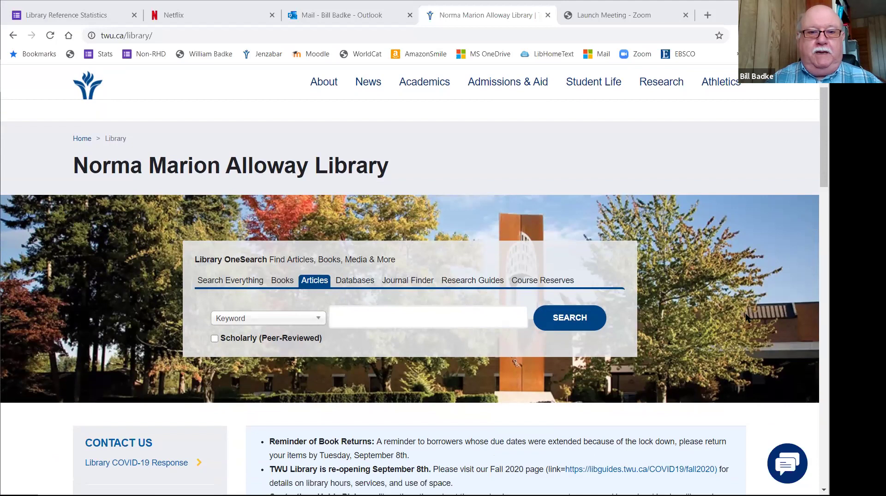
# Step: Set the library search box to Search Everything and look over the home page's help, research, services and archives sections
pyautogui.click(237, 283)
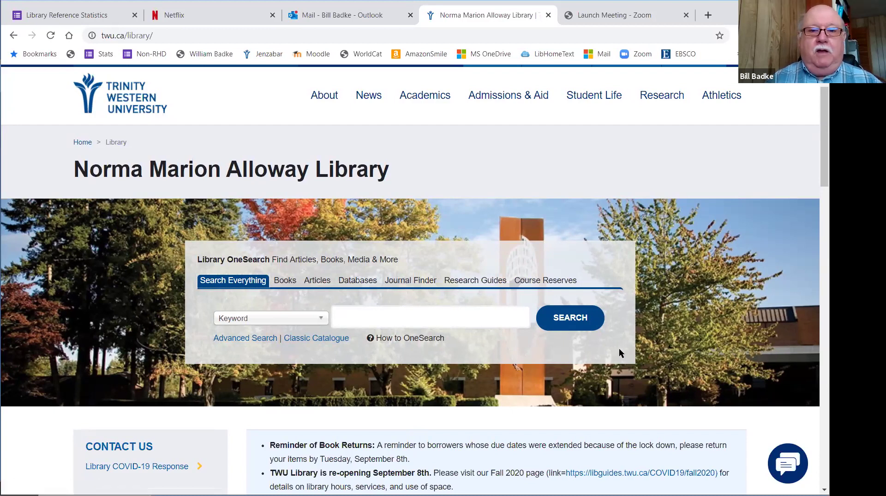
pyautogui.scroll(-5, 732, 344)
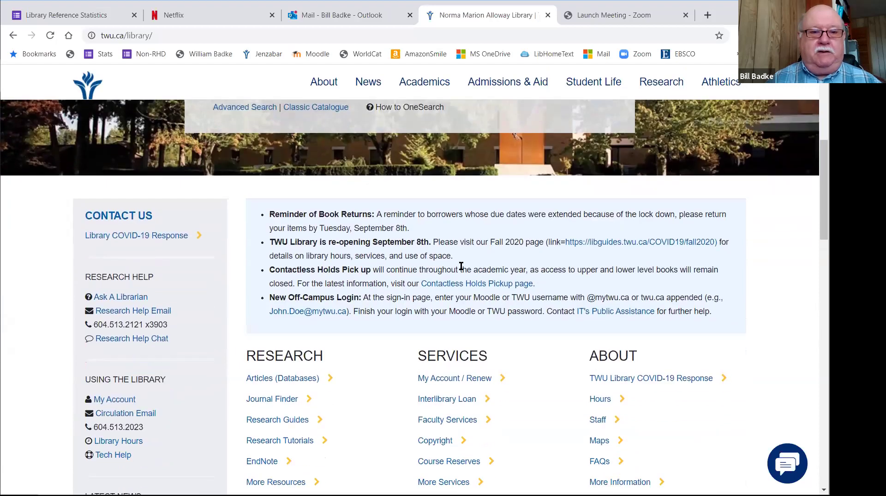
pyautogui.scroll(-2, 459, 263)
pyautogui.scroll(-1, 460, 269)
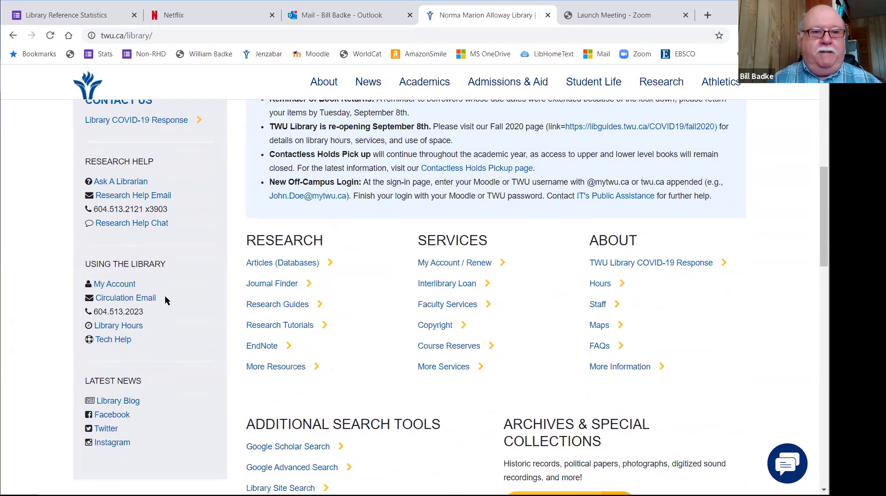
pyautogui.scroll(-3, 155, 263)
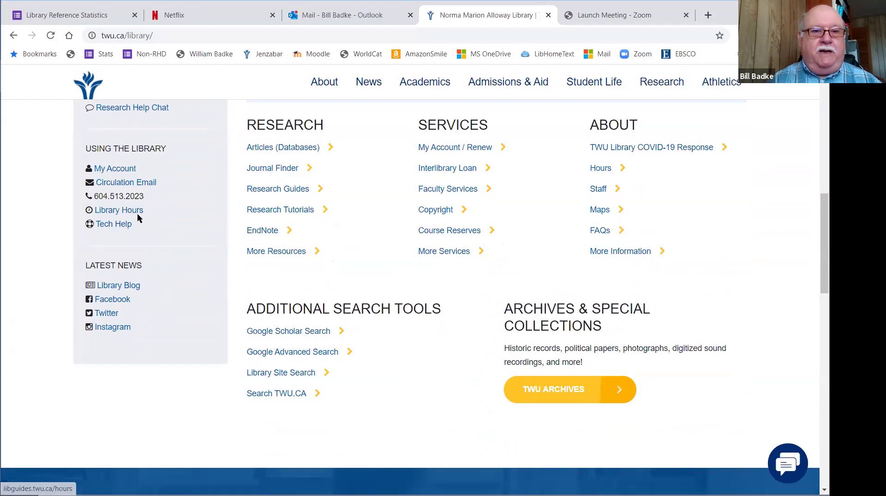
pyautogui.scroll(2, 162, 228)
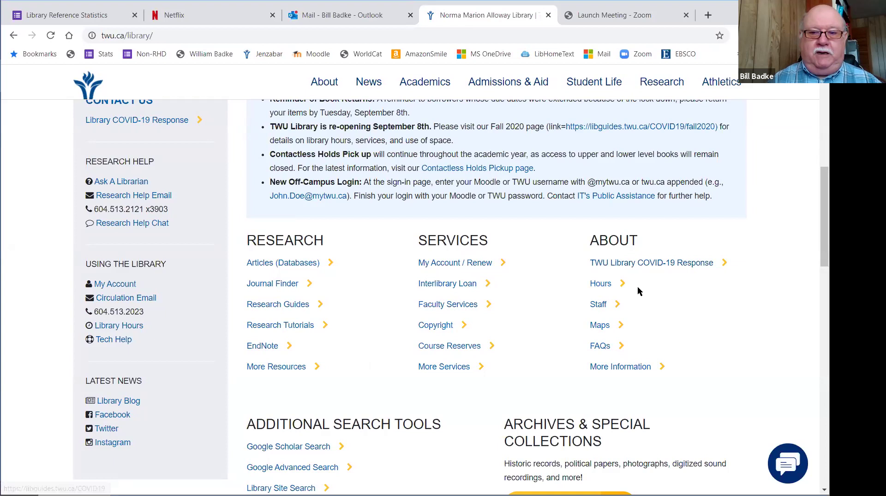
pyautogui.scroll(-5, 707, 329)
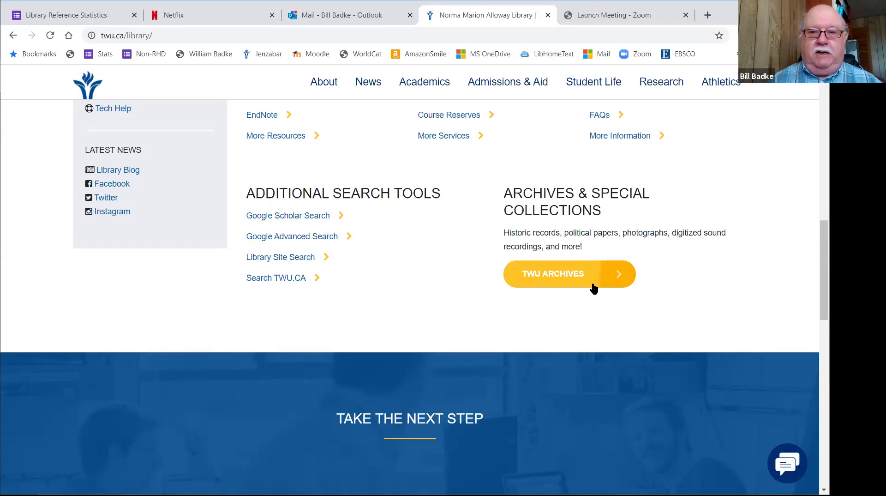
pyautogui.scroll(6, 699, 304)
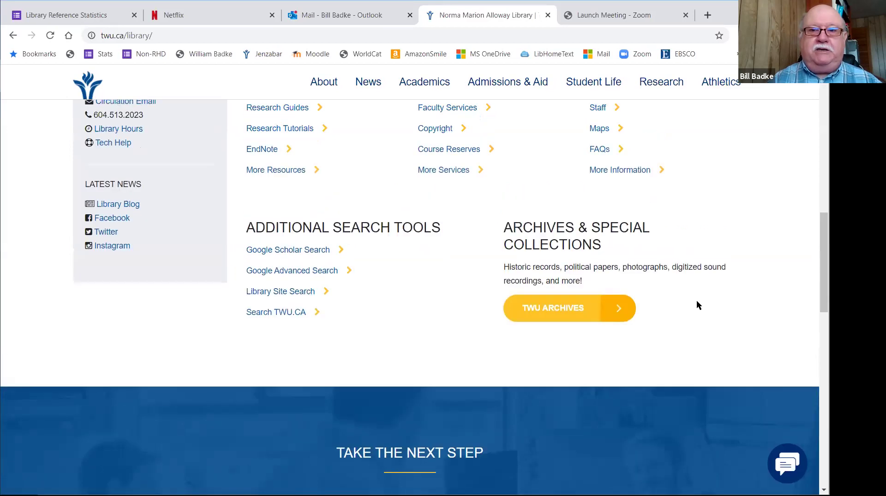
pyautogui.scroll(5, 726, 314)
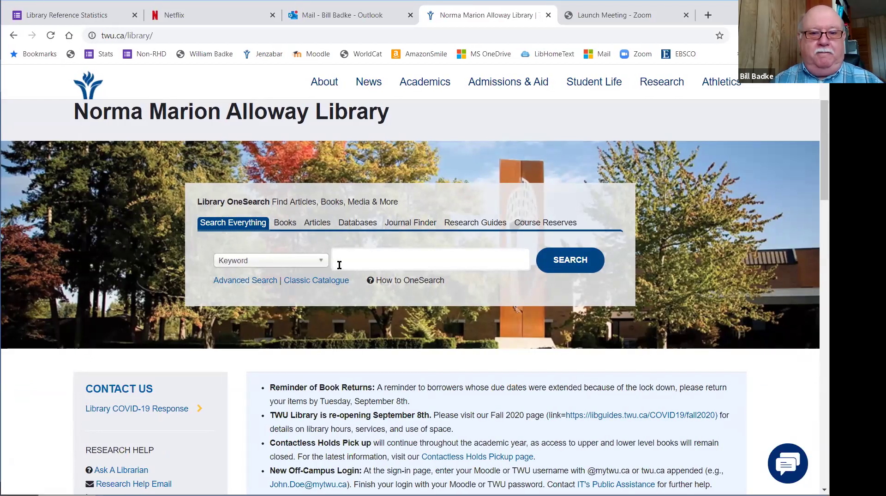
# Step: Run a keyword search across everything for the phrase "systemic racism"
pyautogui.click(340, 258)
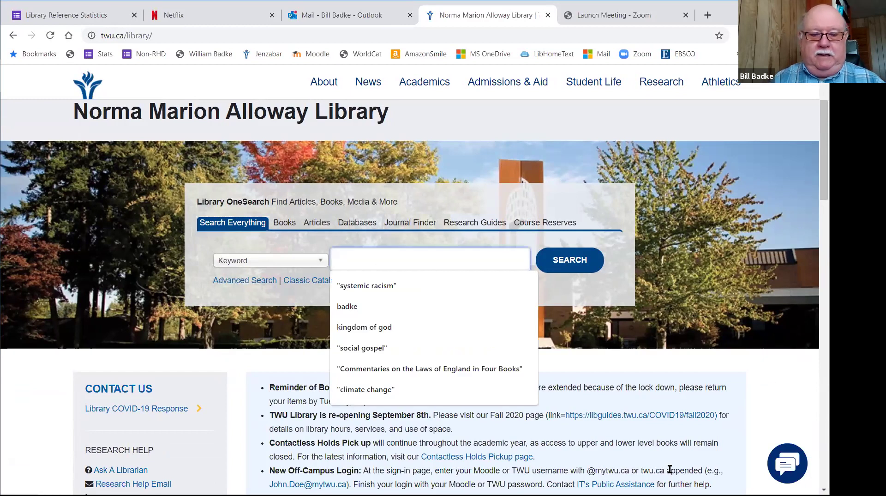
pyautogui.click(390, 287)
pyautogui.click(585, 261)
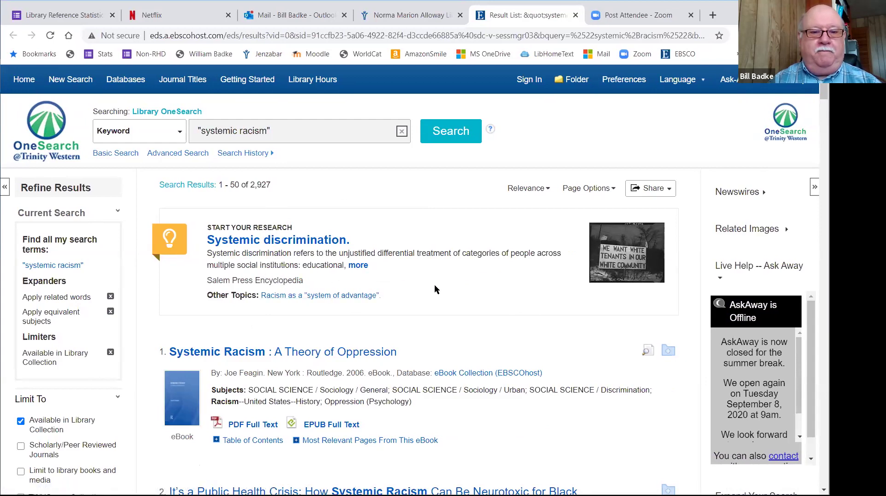
# Step: Look through the "systemic racism" result list, checking the item types, source databases and full-text links
pyautogui.scroll(-1, 445, 282)
pyautogui.scroll(-2, 445, 282)
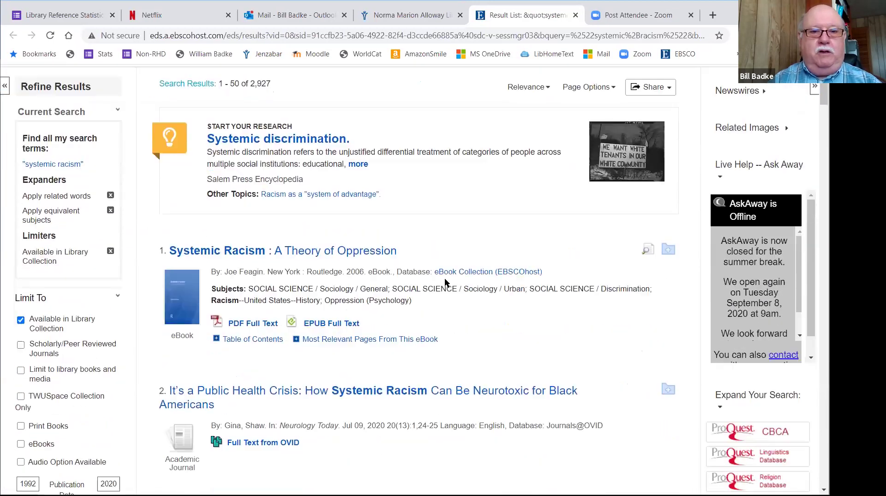
pyautogui.scroll(-2, 444, 282)
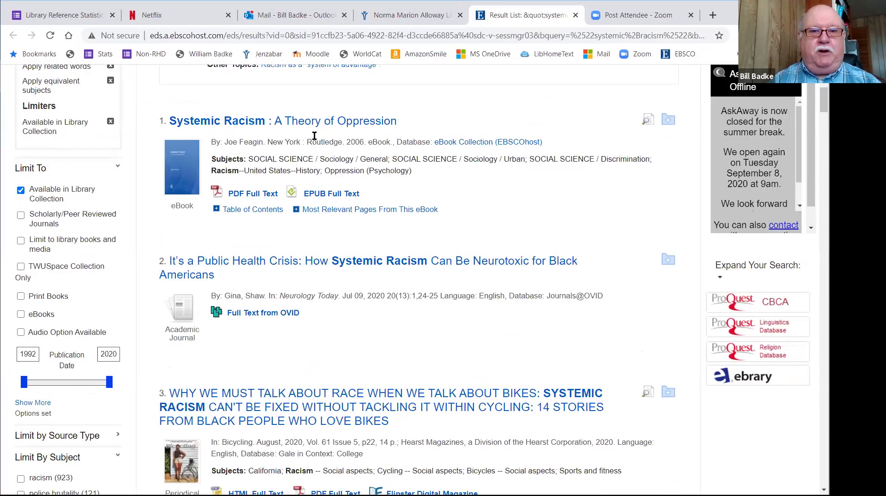
pyautogui.scroll(-7, 590, 224)
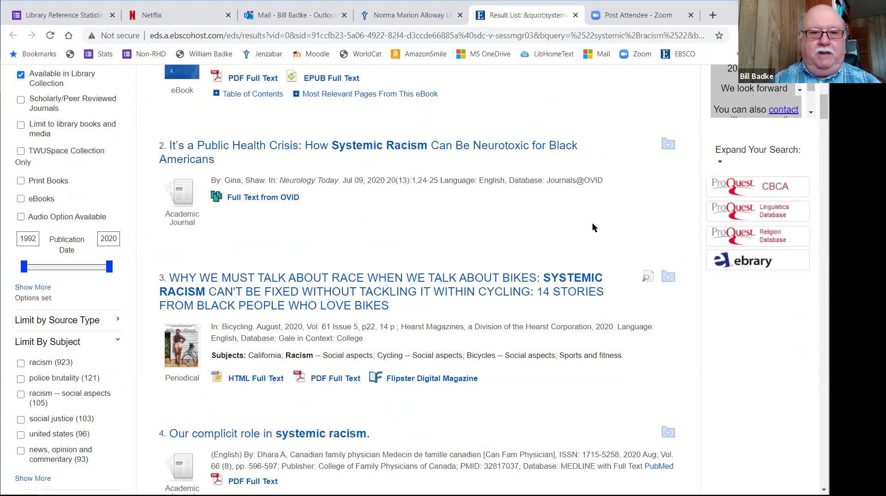
pyautogui.scroll(1, 593, 223)
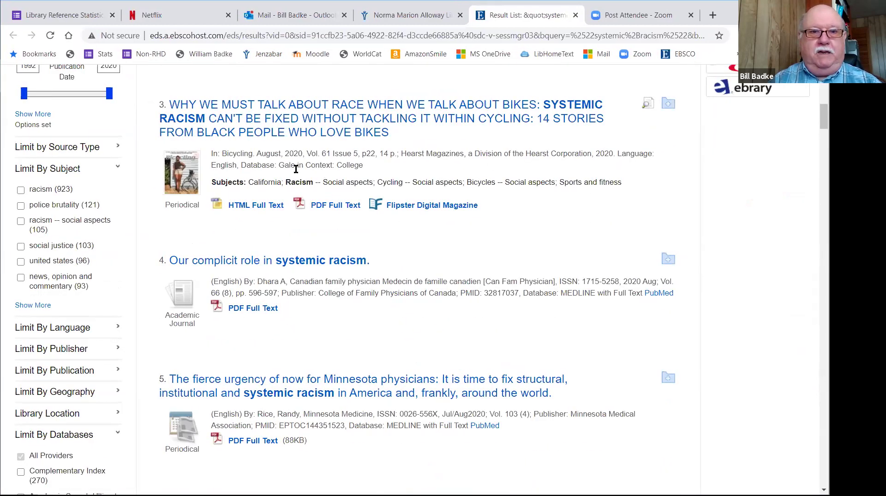
pyautogui.scroll(-9, 555, 215)
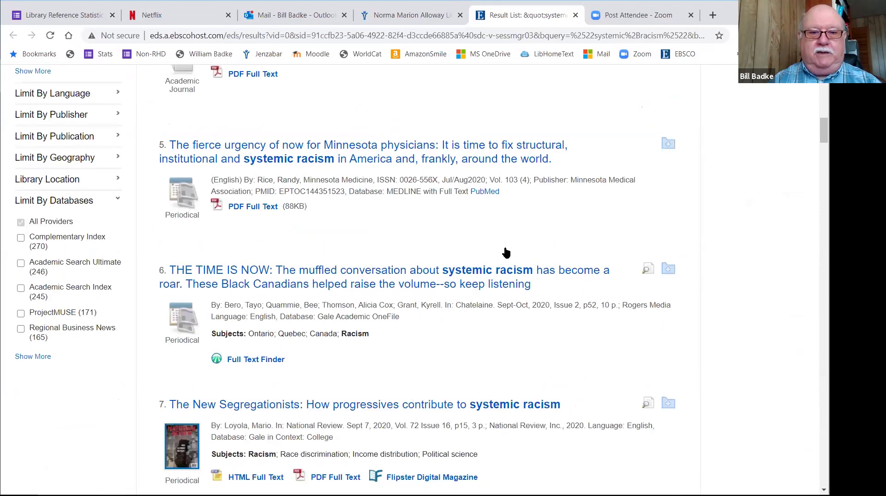
pyautogui.scroll(13, 508, 253)
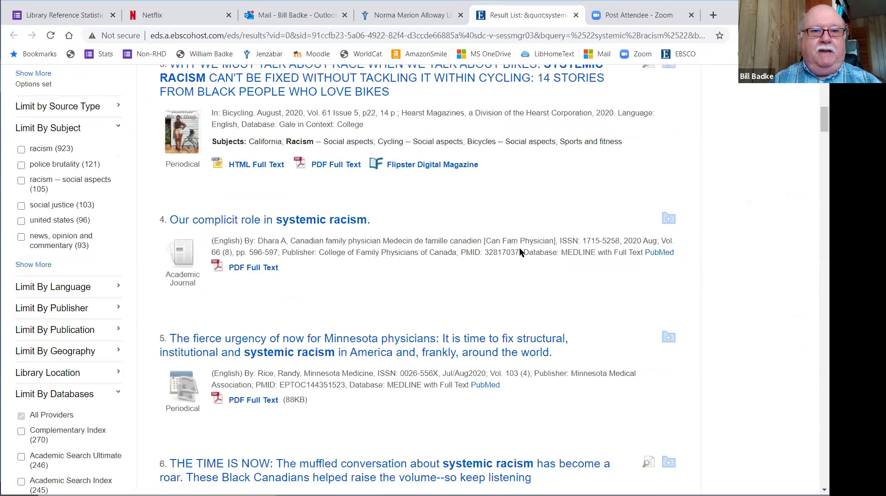
pyautogui.scroll(7, 519, 247)
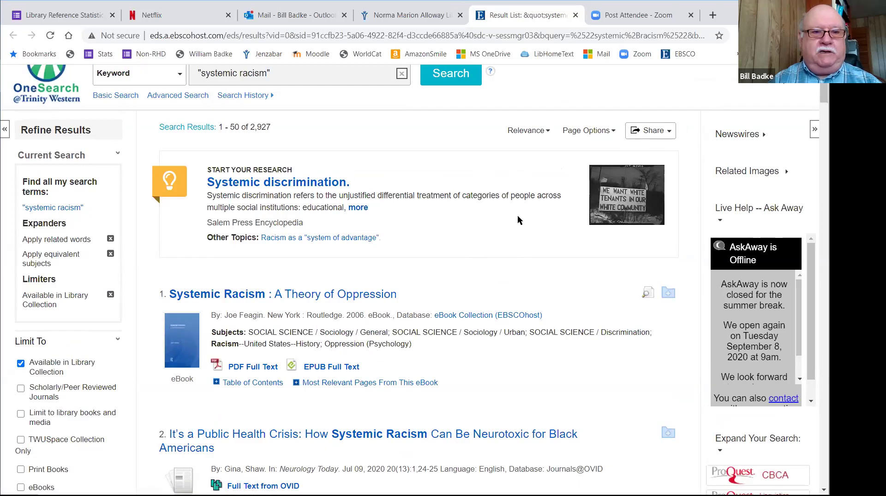
# Step: Limit the "systemic racism" results to eBooks
pyautogui.scroll(-4, 518, 222)
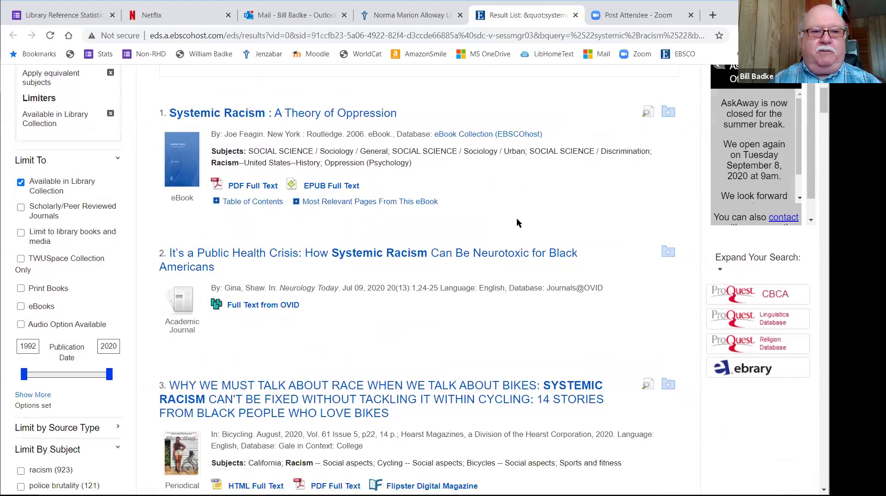
pyautogui.scroll(-1, 517, 221)
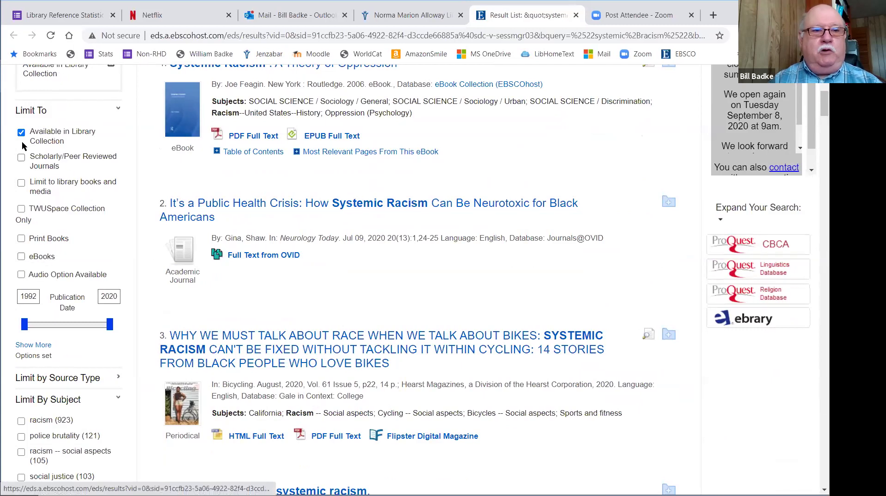
pyautogui.click(21, 256)
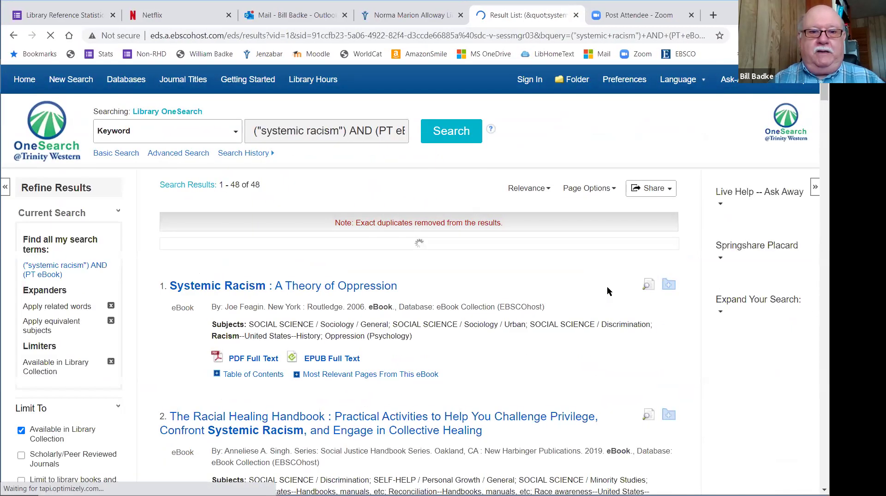
# Step: Browse the eBook results, checking the titles, subjects and available full-text formats
pyautogui.scroll(-1, 581, 302)
pyautogui.scroll(-7, 580, 302)
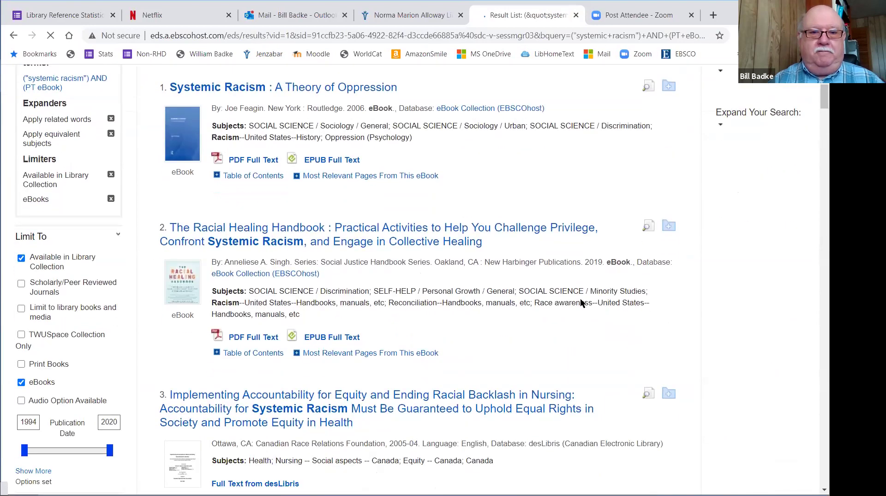
pyautogui.scroll(-7, 580, 302)
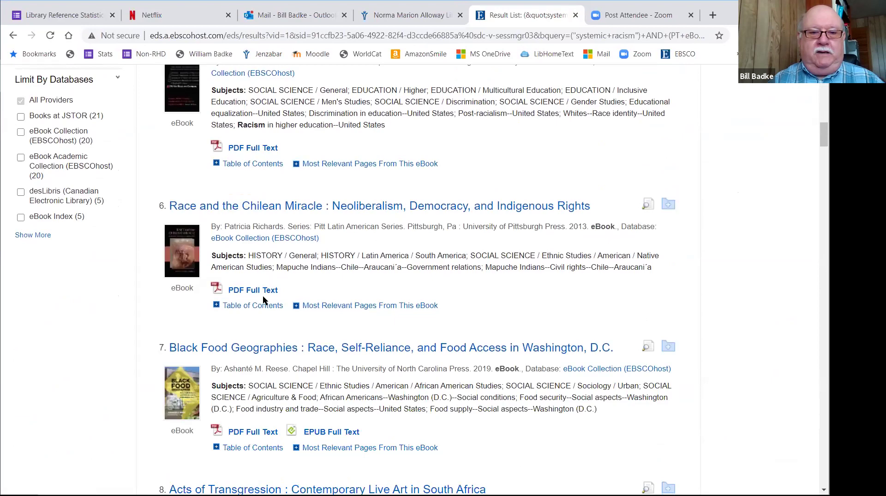
pyautogui.scroll(-2, 509, 305)
pyautogui.scroll(4, 535, 305)
pyautogui.scroll(10, 536, 302)
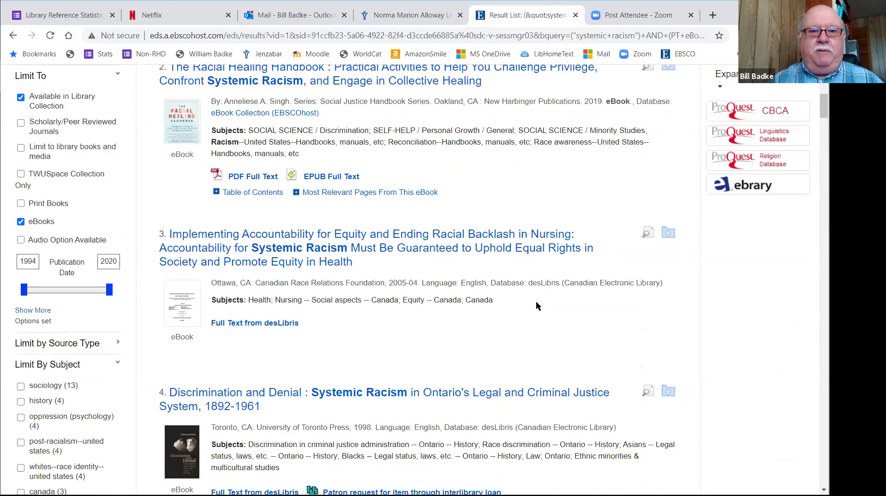
pyautogui.scroll(1, 536, 302)
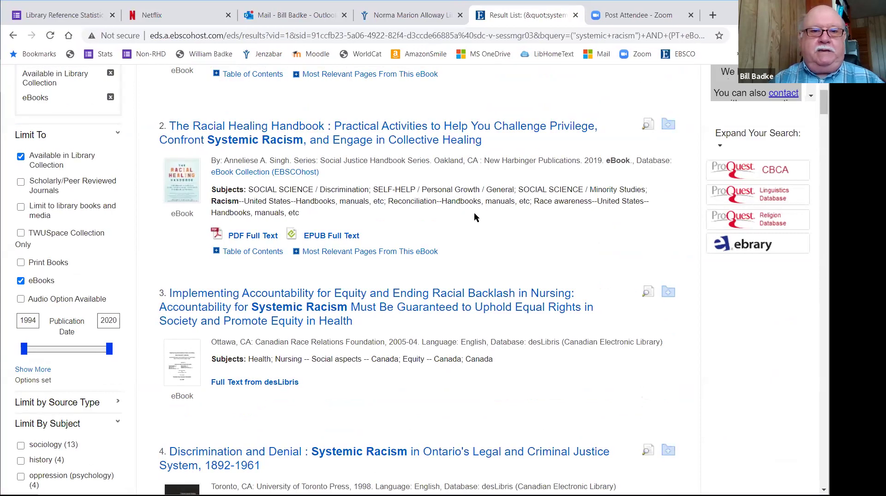
# Step: Open the PDF full text of the eBook "Systemic Racism : A Theory of Oppression" and view its opening pages
pyautogui.scroll(2, 513, 243)
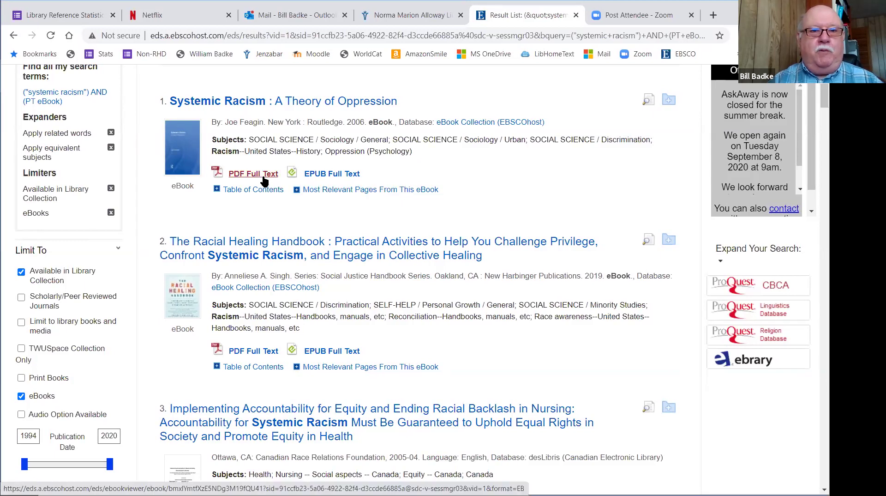
pyautogui.click(264, 177)
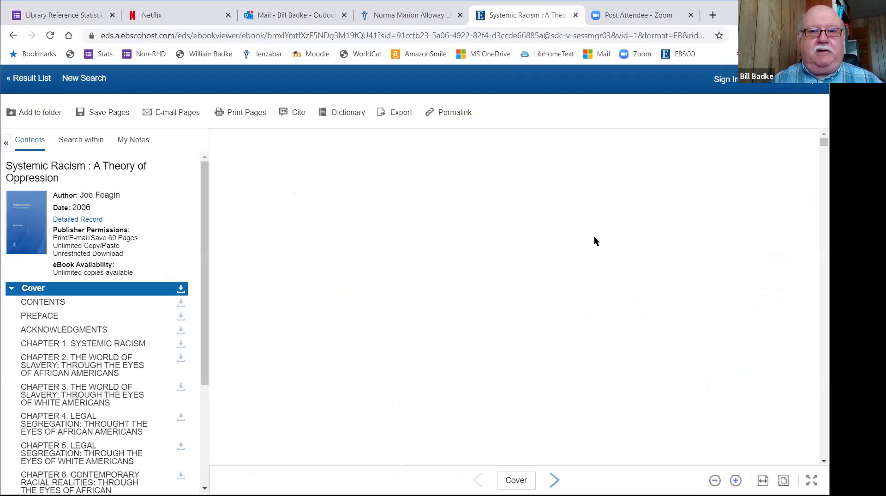
pyautogui.scroll(-12, 594, 236)
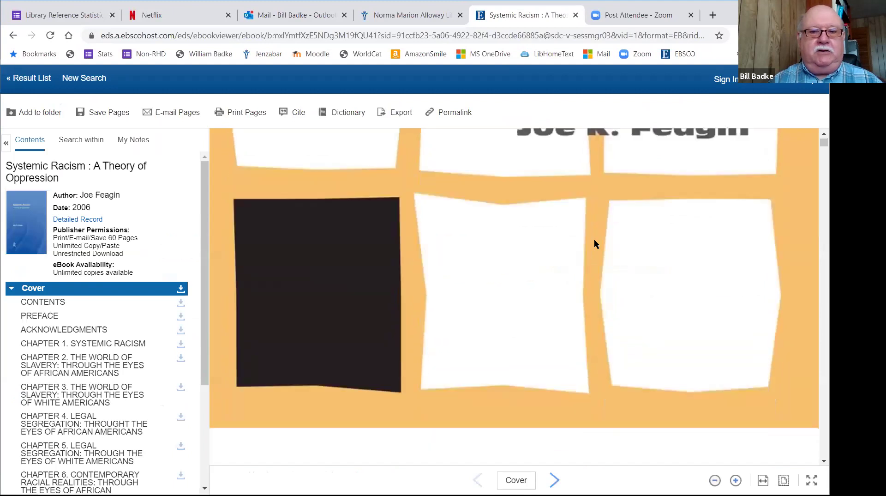
pyautogui.scroll(-5, 595, 240)
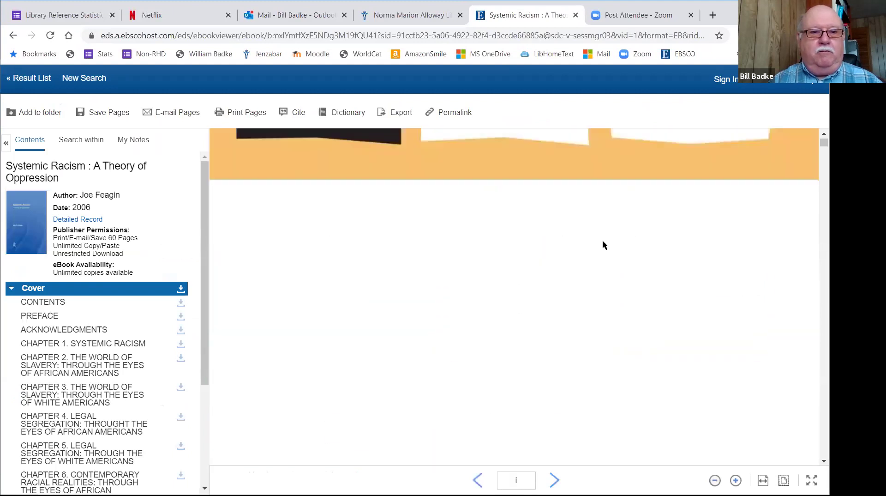
pyautogui.scroll(12, 644, 246)
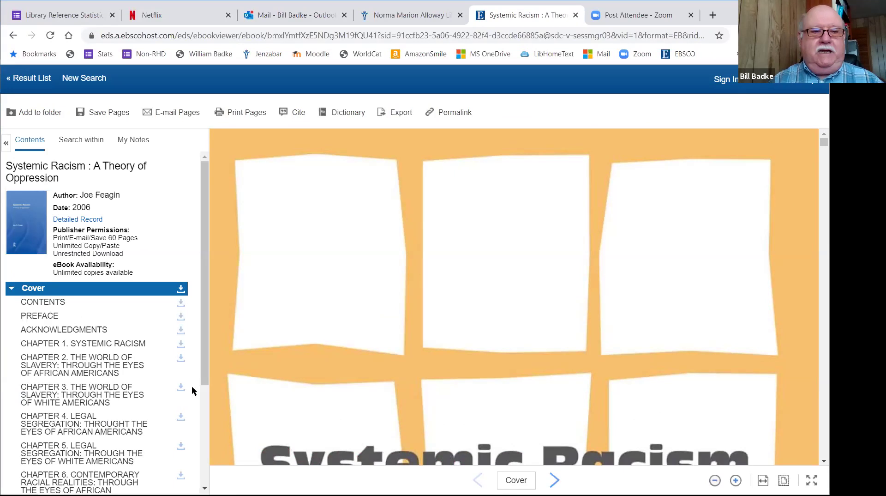
# Step: Go to Chapter 1, Systemic Racism, in the eBook's contents and download the whole chapter as a PDF
pyautogui.scroll(-3, 150, 396)
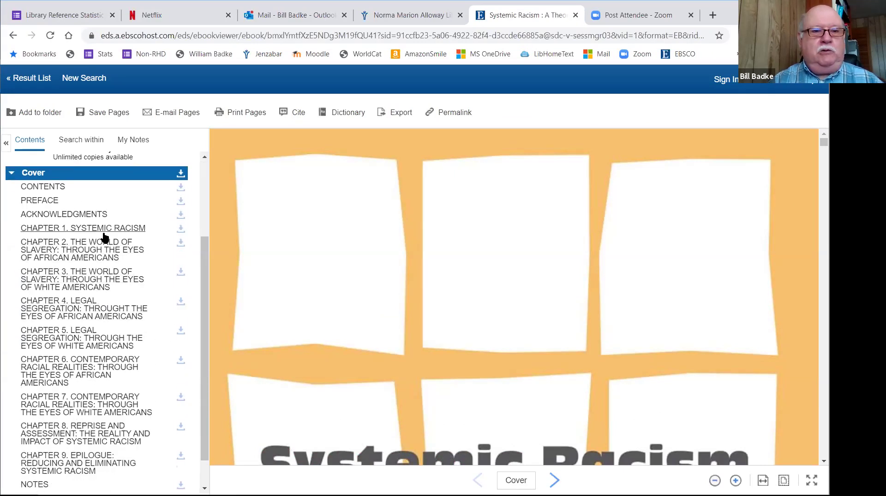
pyautogui.click(128, 230)
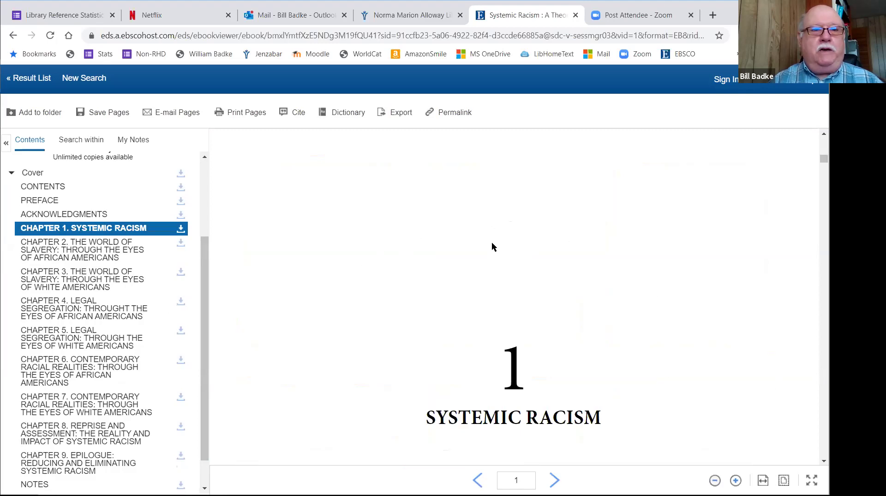
pyautogui.click(181, 230)
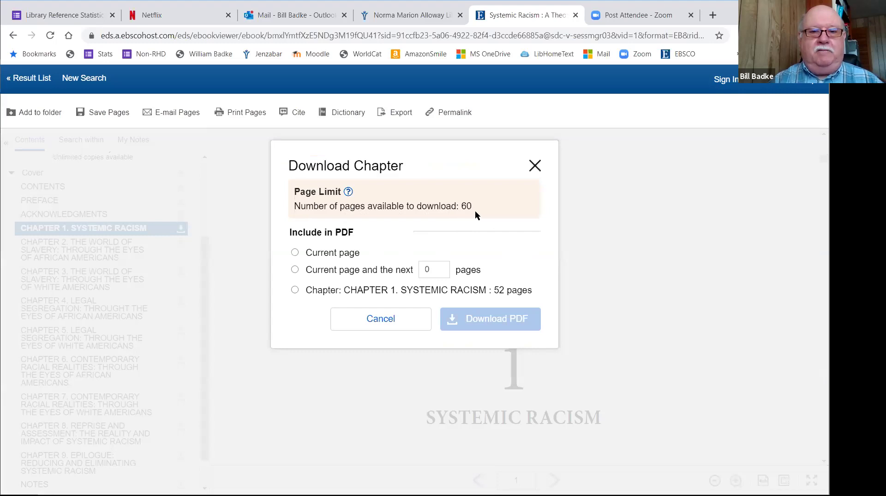
pyautogui.click(295, 289)
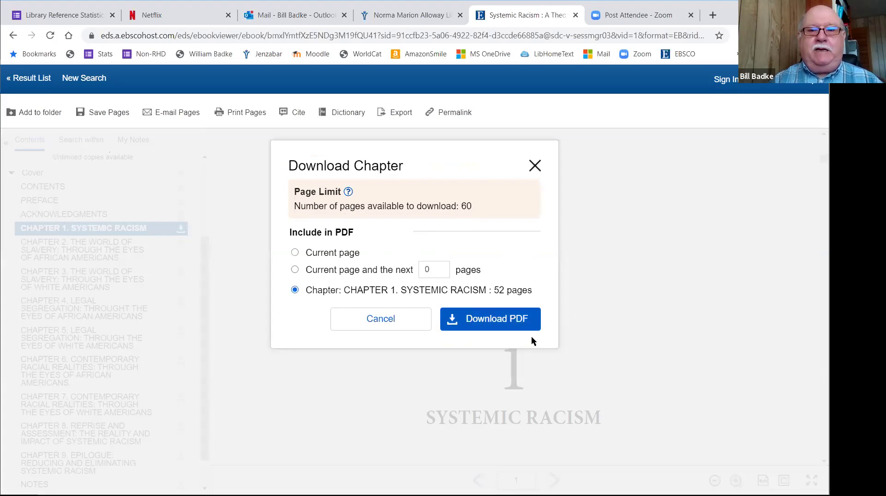
pyautogui.click(522, 323)
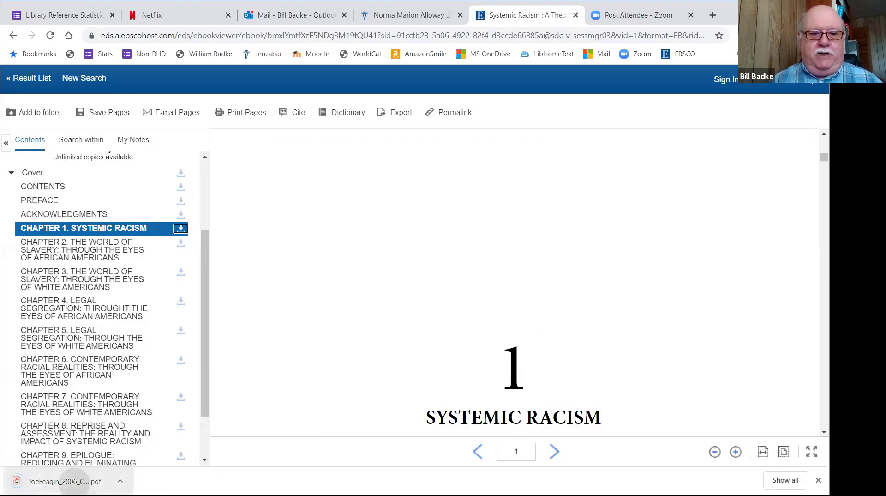
# Step: Open the downloaded Chapter 1 PDF and look through its first pages
pyautogui.click(69, 481)
pyautogui.scroll(-10, 516, 323)
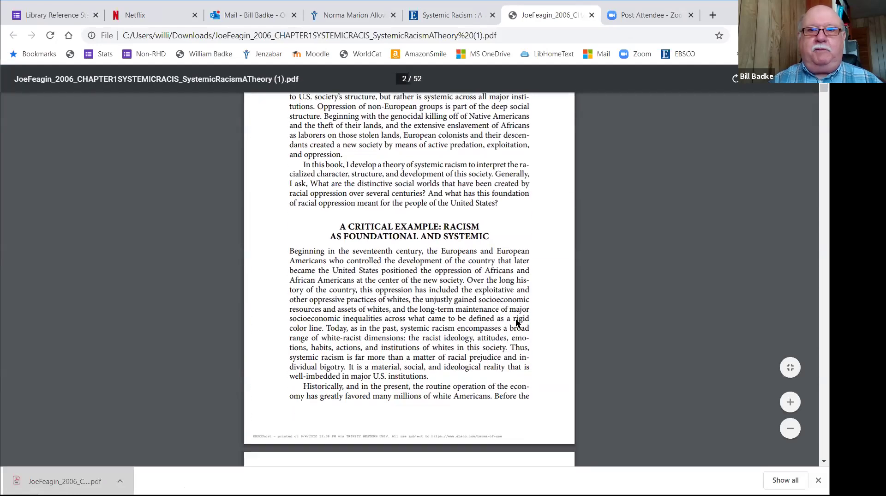
# Step: Close the downloaded Chapter 1 PDF and view the eBook's publisher permissions above its contents list
pyautogui.scroll(-3, 517, 323)
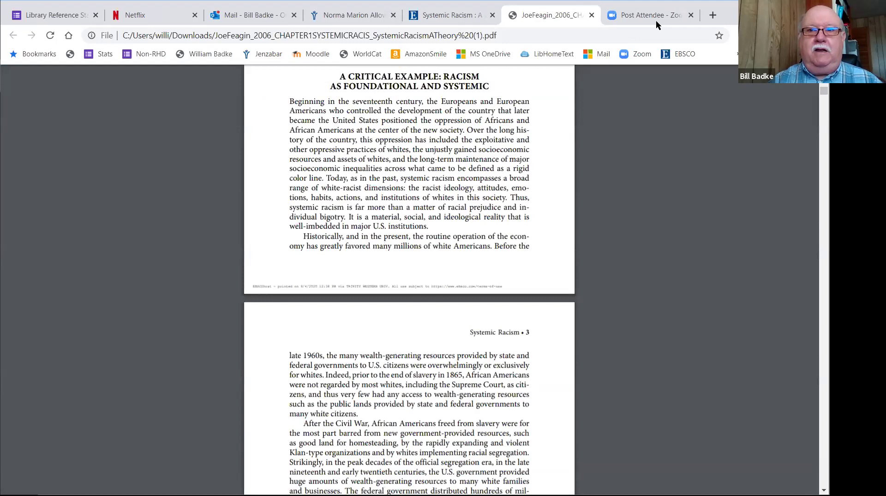
pyautogui.click(592, 14)
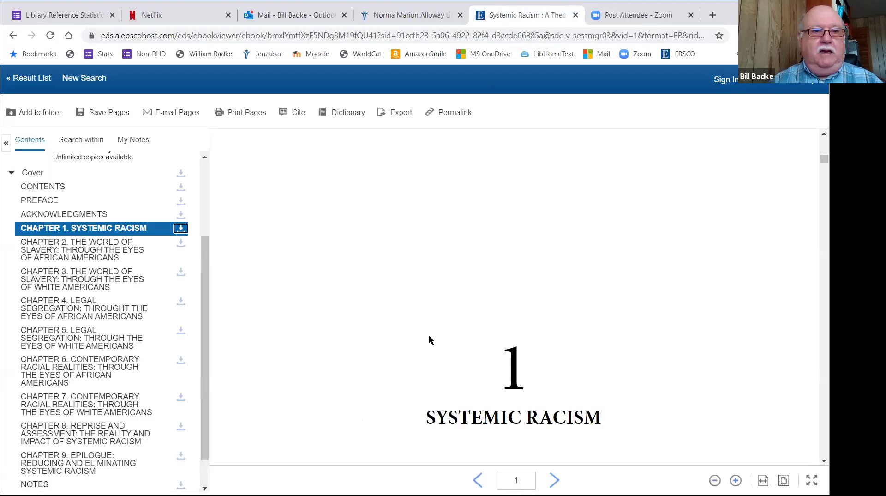
pyautogui.scroll(2, 429, 339)
pyautogui.scroll(2, 24, 368)
pyautogui.scroll(1, 24, 368)
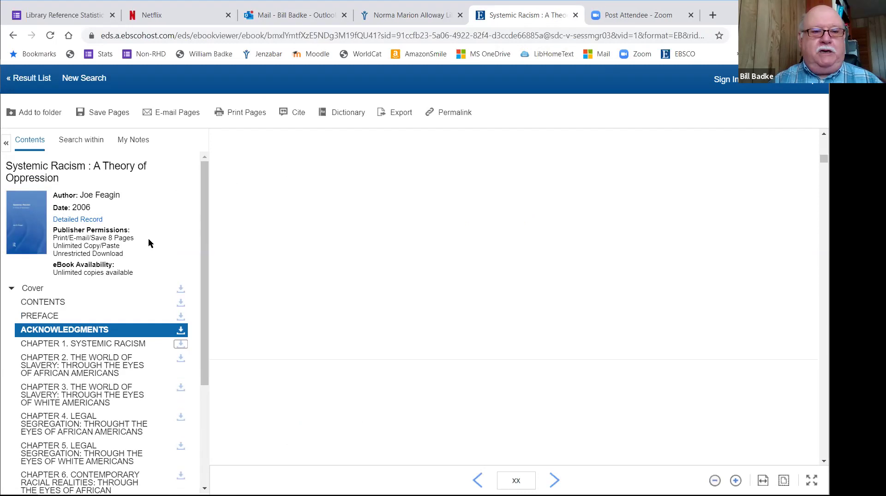
# Step: Open Chapter 3, The World of Slavery: Through the Eyes of White Americans, from the contents and go to its Introduction
pyautogui.scroll(-3, 148, 238)
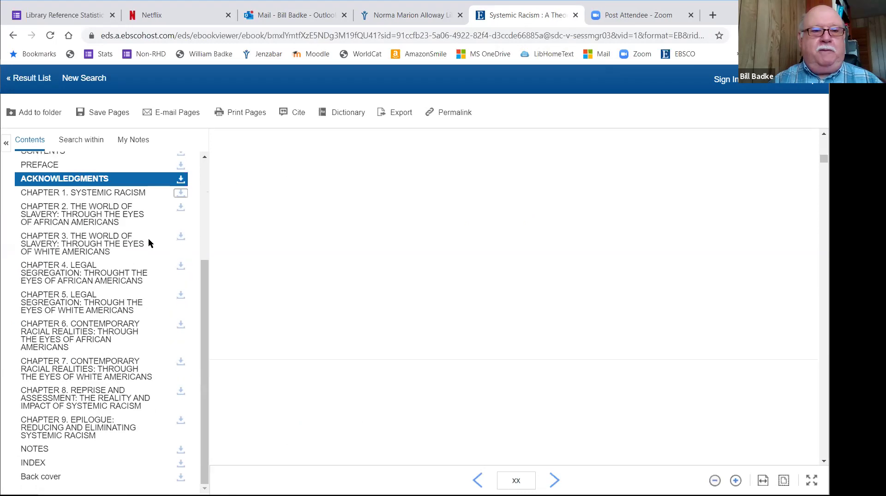
pyautogui.click(119, 236)
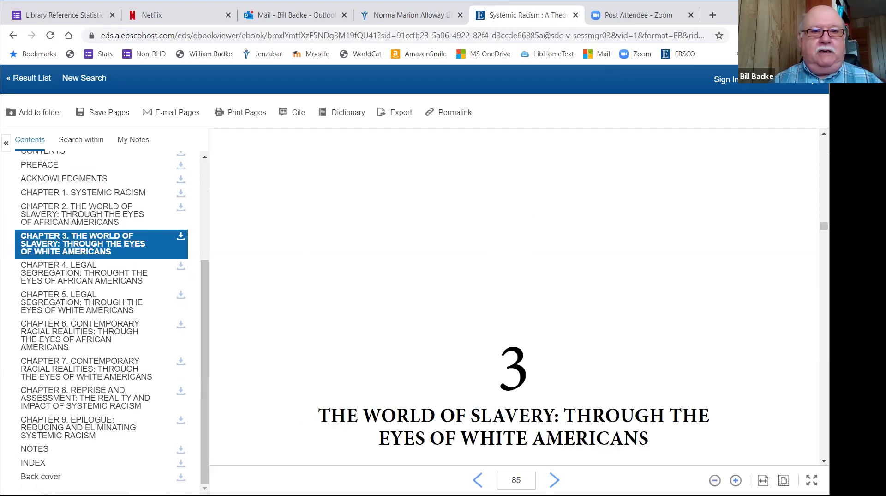
pyautogui.scroll(-8, 666, 376)
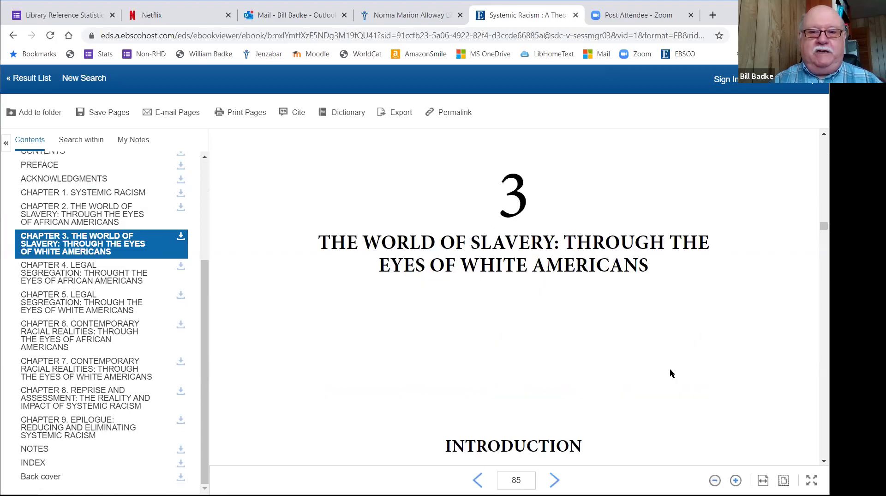
pyautogui.scroll(-1, 769, 356)
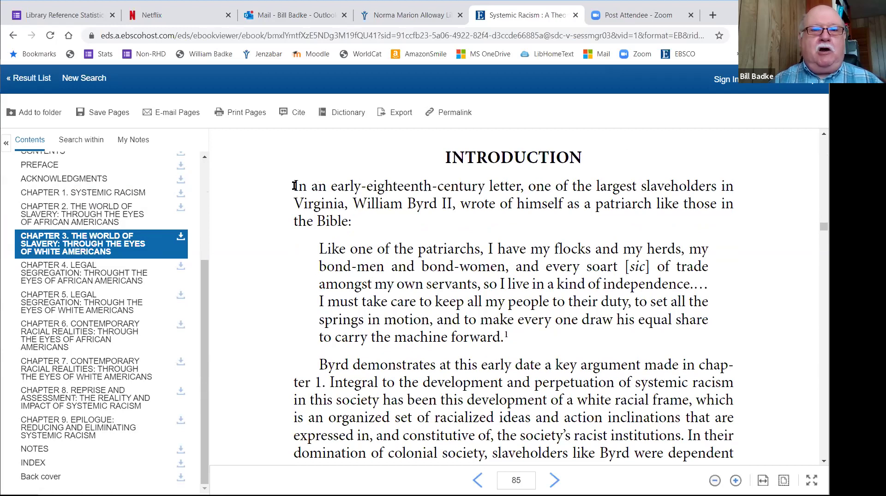
# Step: Copy the Introduction text on page 85, from "In an early-eighteenth-century letter" through the last line ending in "dependent"
pyautogui.moveTo(354, 195); pyautogui.dragTo(693, 457)
pyautogui.moveTo(735, 393); pyautogui.dragTo(735, 341)
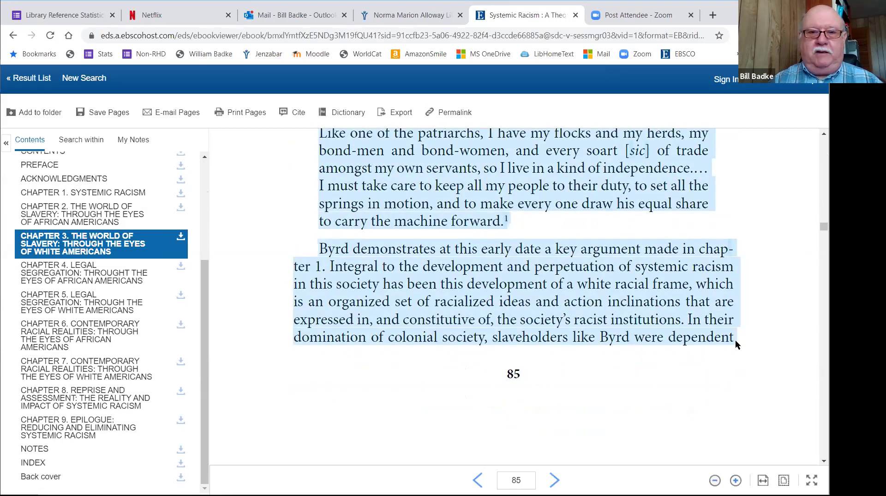
pyautogui.scroll(4, 558, 296)
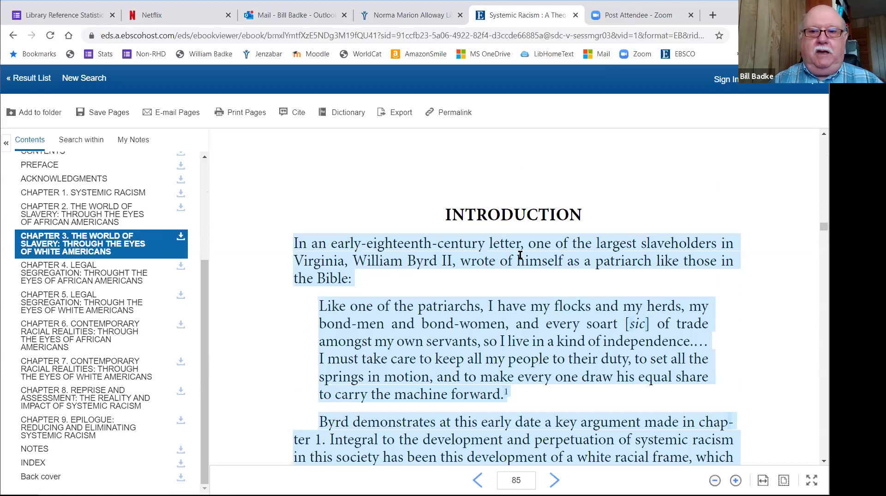
pyautogui.rightClick(520, 255)
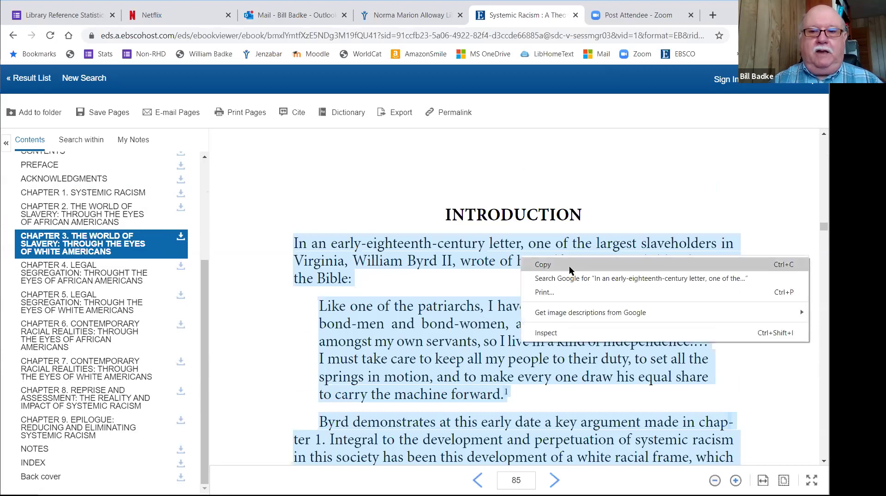
pyautogui.click(569, 264)
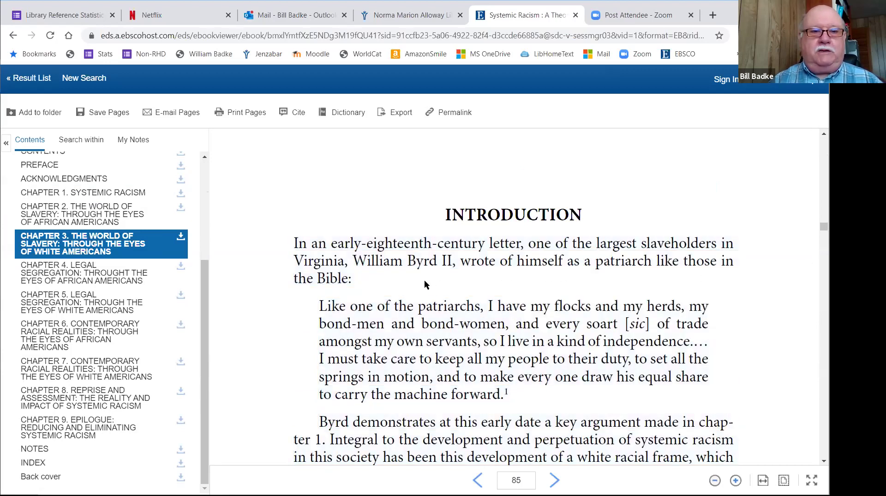
# Step: Look through pages 85 and 86 of Chapter 3 and return to the chapter's title
pyautogui.scroll(-7, 484, 277)
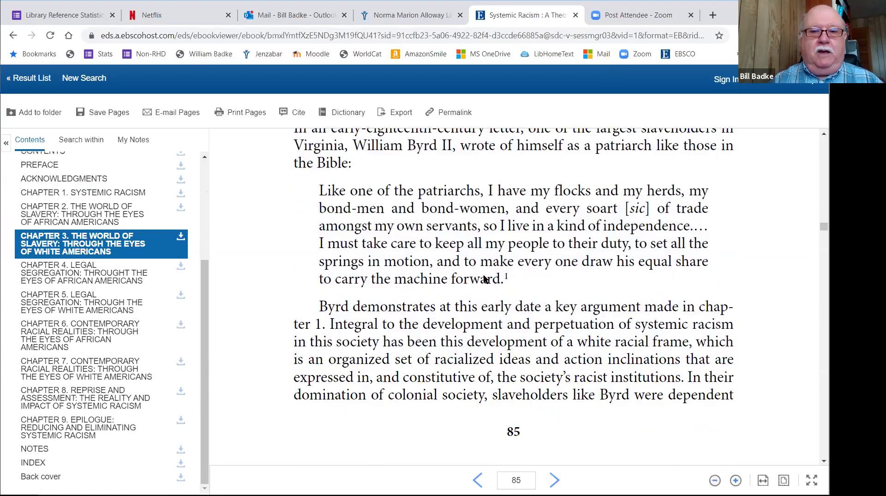
pyautogui.scroll(-10, 484, 275)
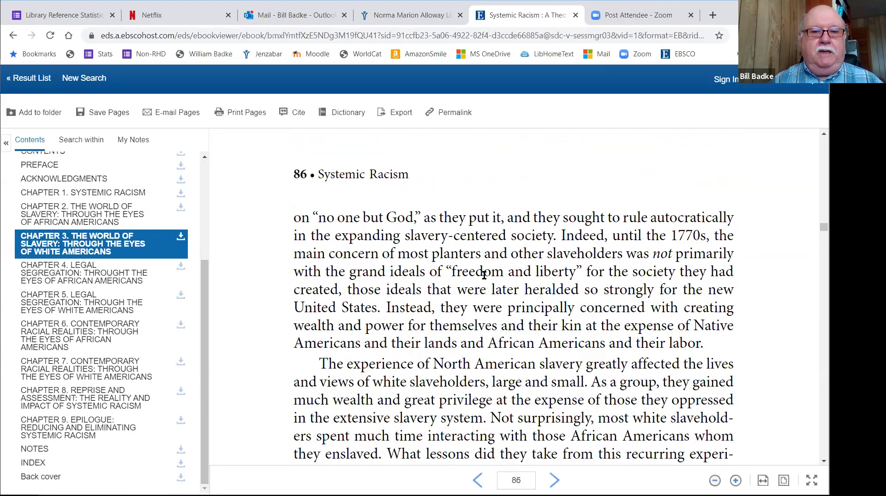
pyautogui.scroll(-5, 485, 276)
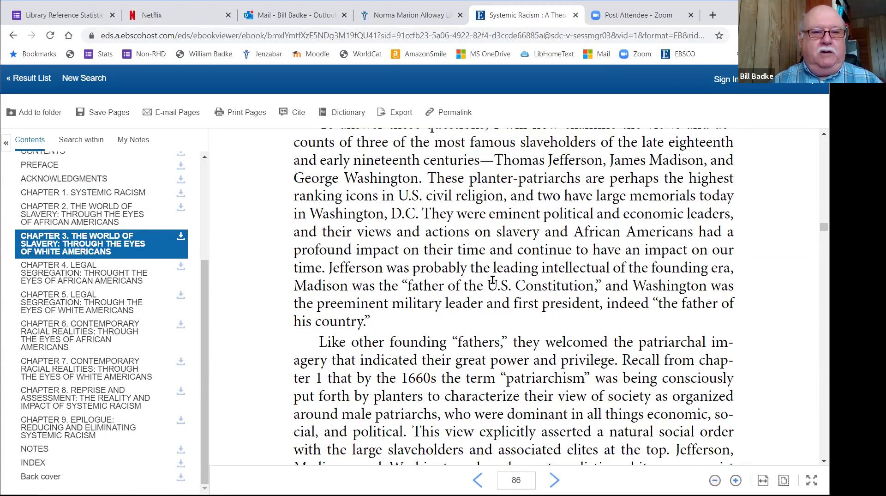
pyautogui.scroll(20, 630, 217)
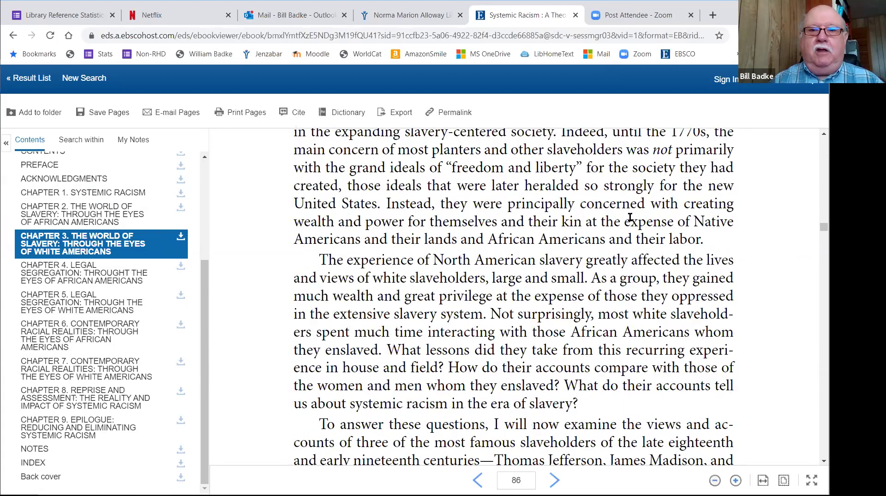
pyautogui.scroll(15, 630, 216)
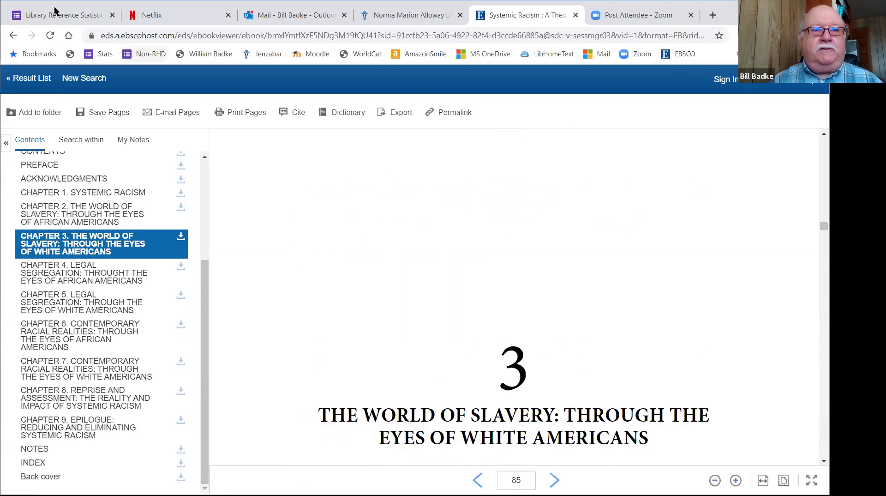
# Step: Return to the eBook result list and examine the full-text sources offered for the first few titles
pyautogui.click(14, 36)
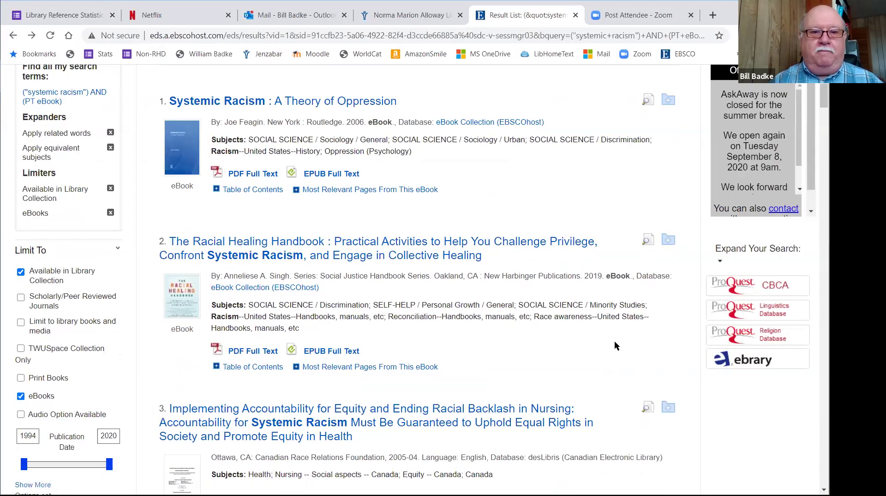
pyautogui.scroll(-5, 619, 334)
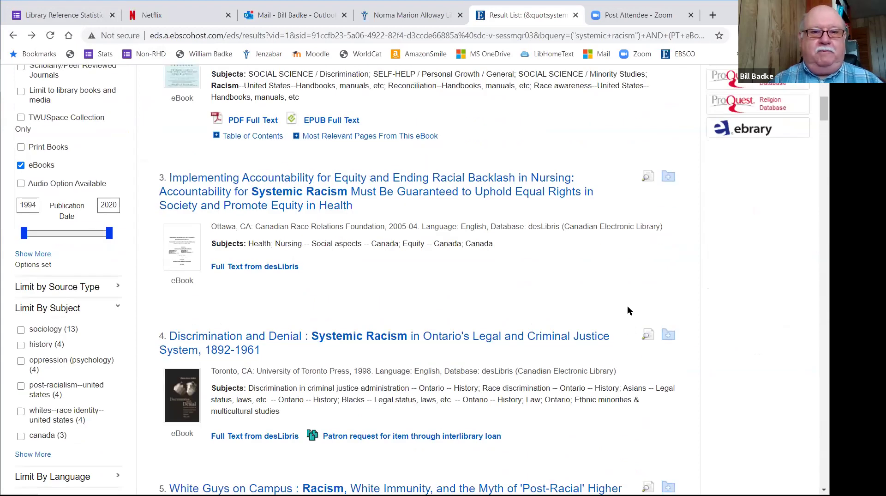
pyautogui.scroll(-4, 628, 302)
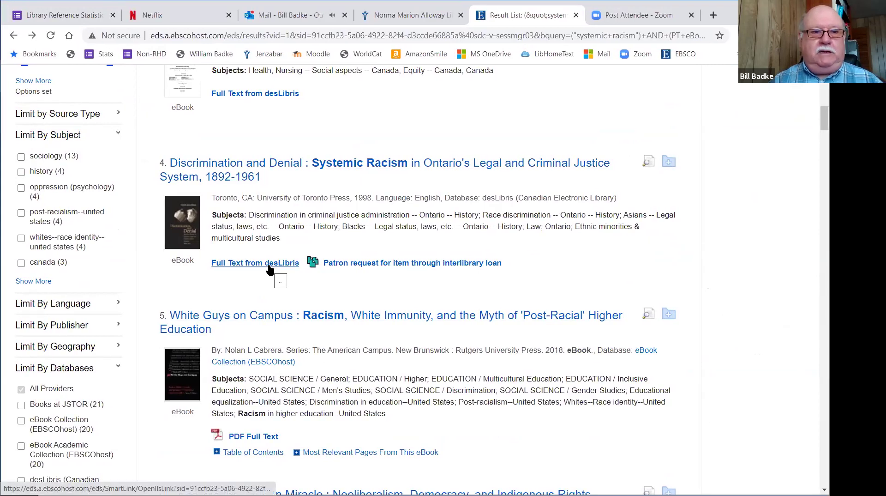
pyautogui.scroll(10, 517, 254)
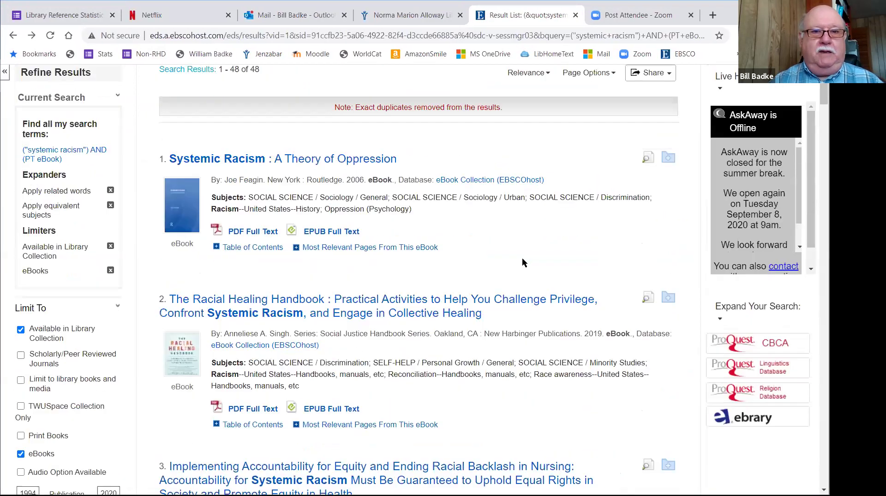
pyautogui.scroll(3, 522, 258)
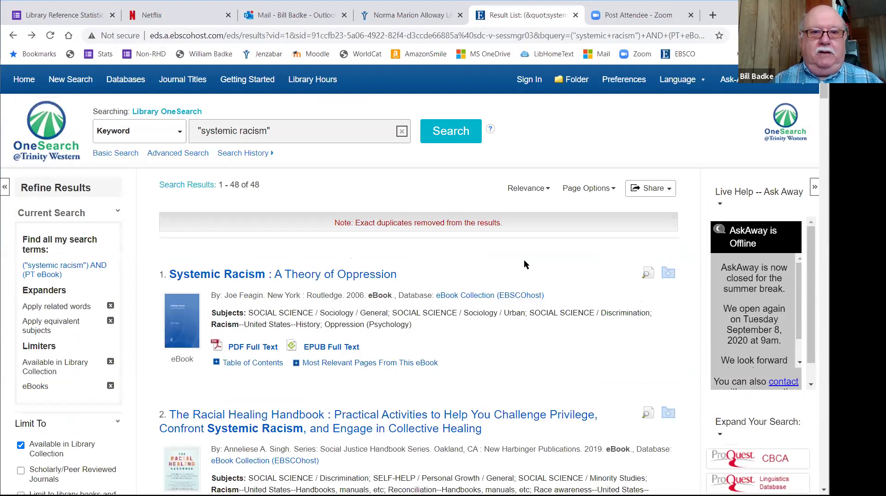
# Step: Remove the eBooks limiter from the "systemic racism" search and limit the results to Scholarly/Peer Reviewed Journals
pyautogui.scroll(-5, 524, 264)
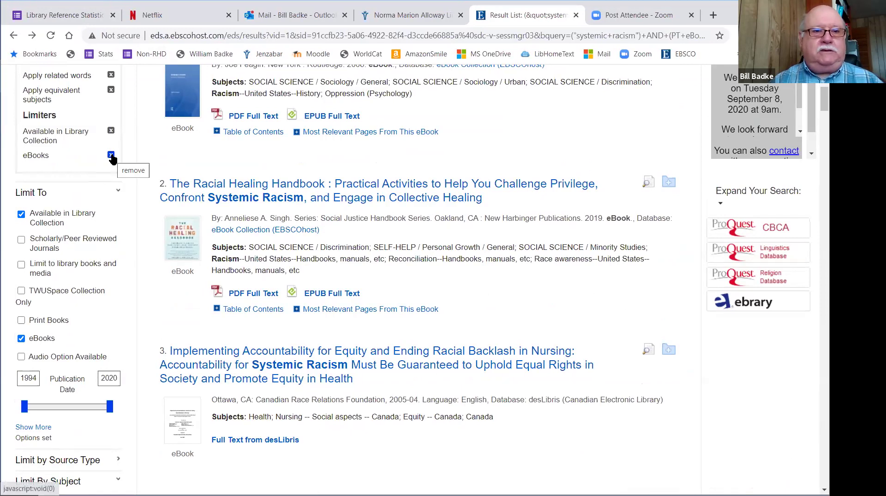
pyautogui.click(110, 156)
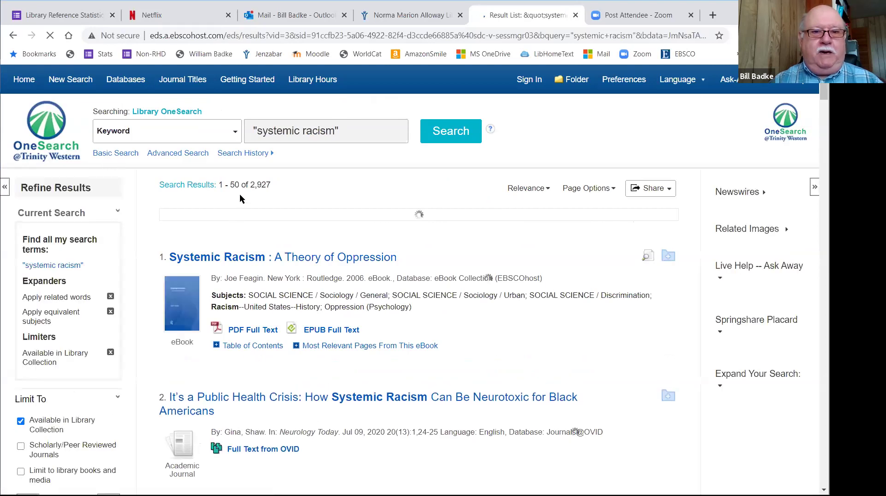
pyautogui.scroll(-4, 350, 199)
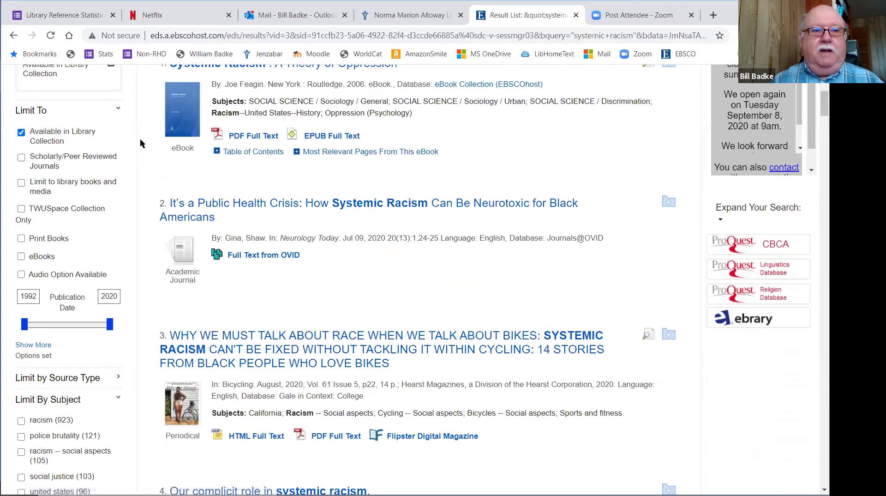
pyautogui.click(20, 157)
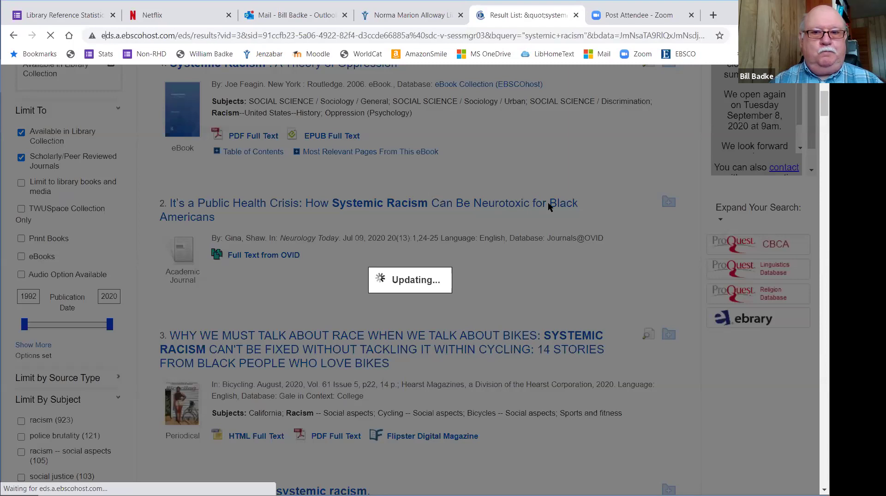
# Step: Browse the peer-reviewed journal results, checking the article titles, full-text links and the options for limiting by subject
pyautogui.scroll(-2, 548, 207)
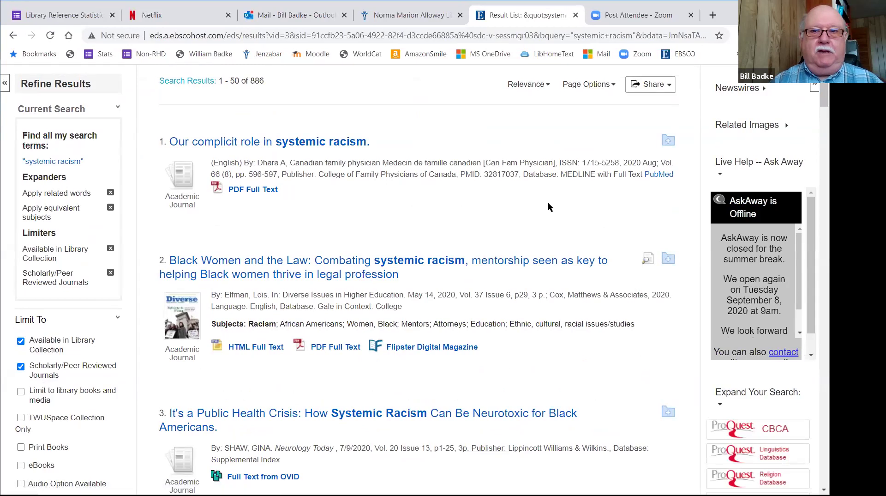
pyautogui.scroll(-2, 548, 208)
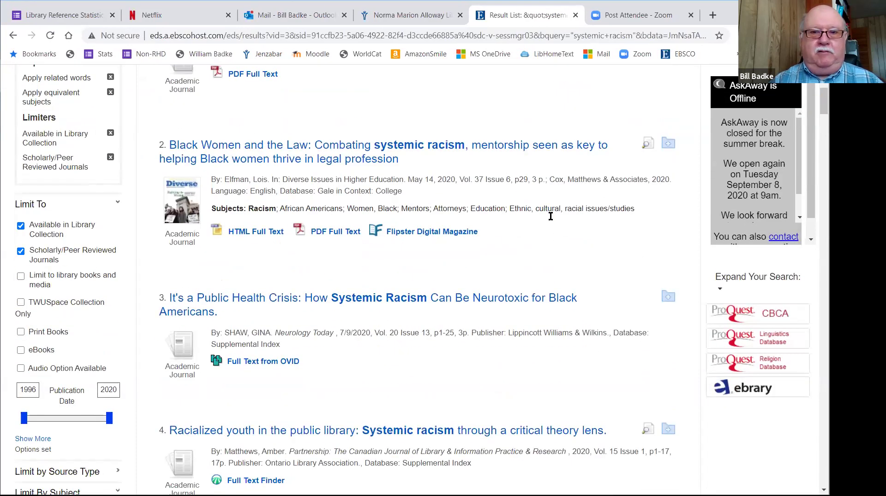
pyautogui.scroll(-1, 617, 245)
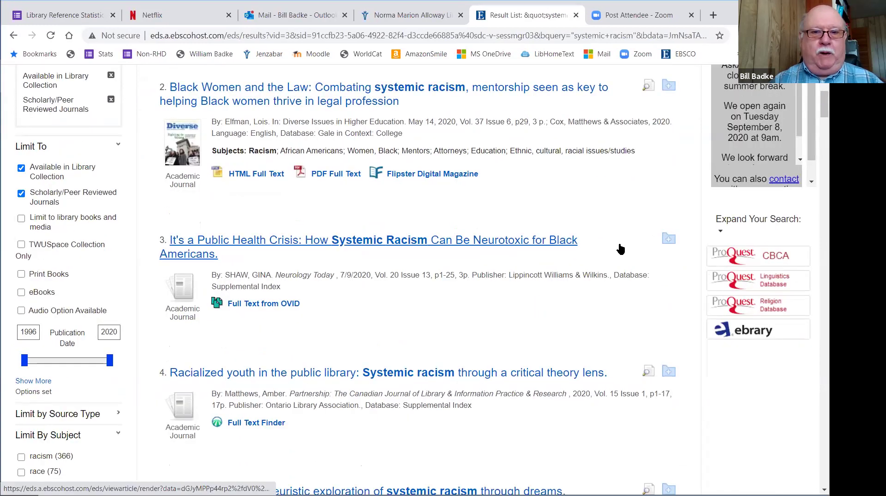
pyautogui.scroll(4, 619, 247)
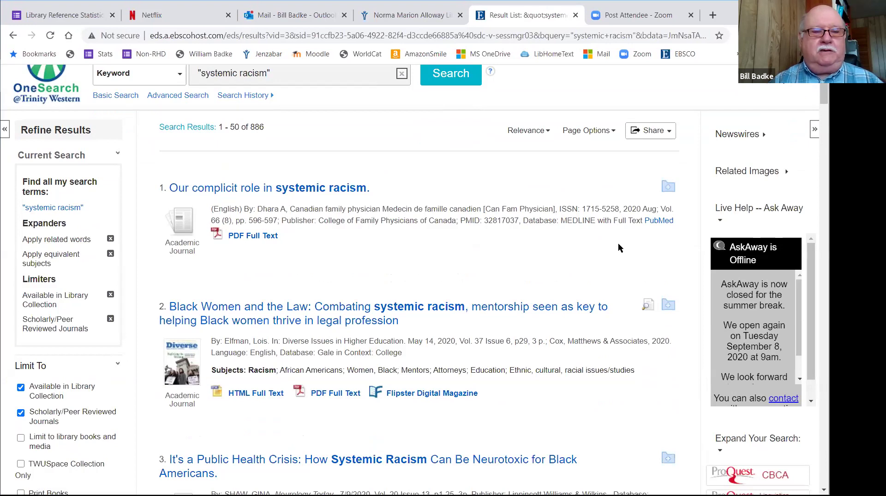
pyautogui.scroll(-1, 619, 247)
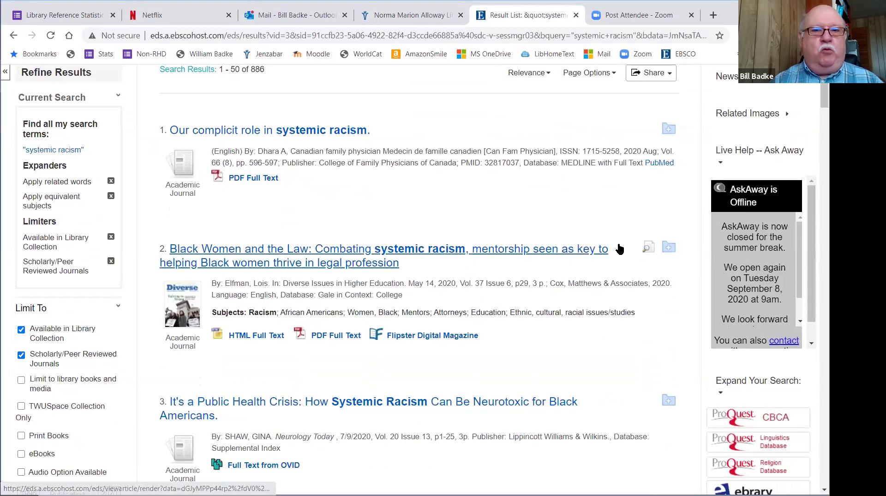
pyautogui.scroll(-1, 620, 249)
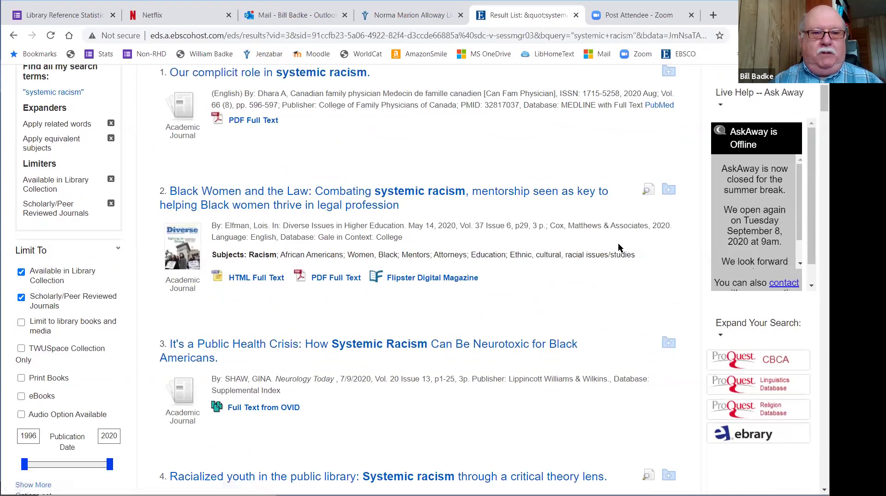
pyautogui.scroll(-2, 619, 248)
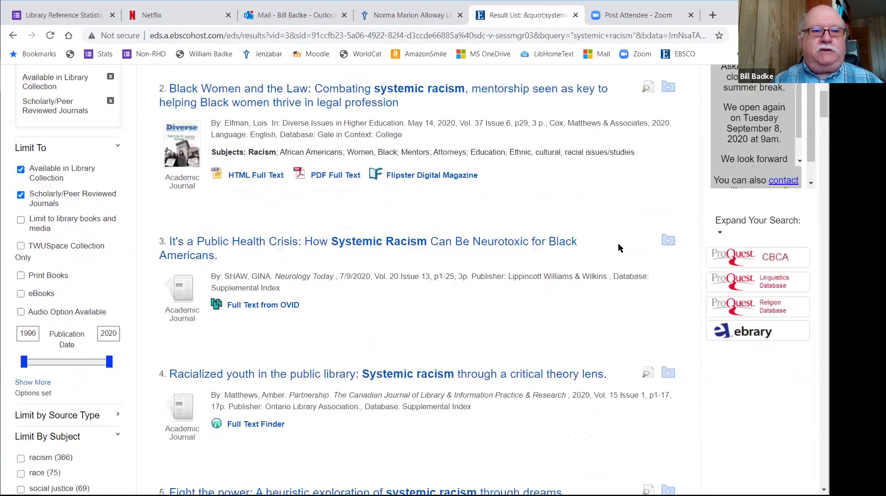
pyautogui.scroll(-2, 620, 249)
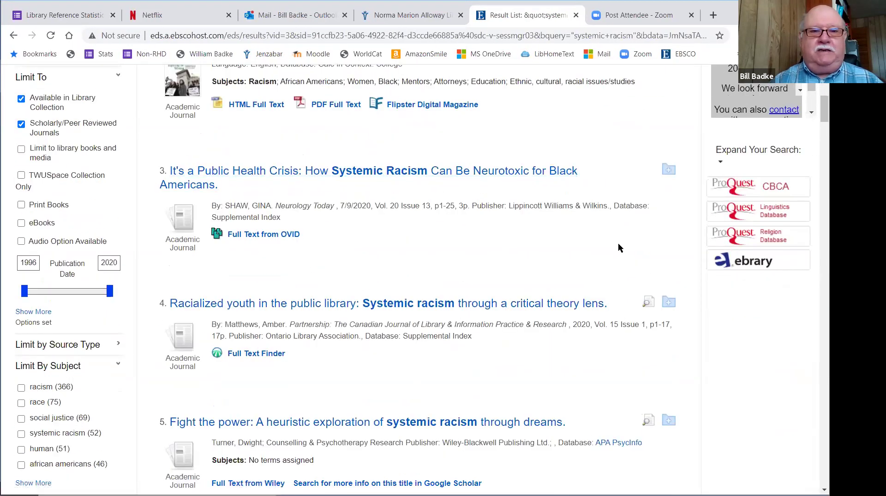
pyautogui.scroll(-2, 619, 248)
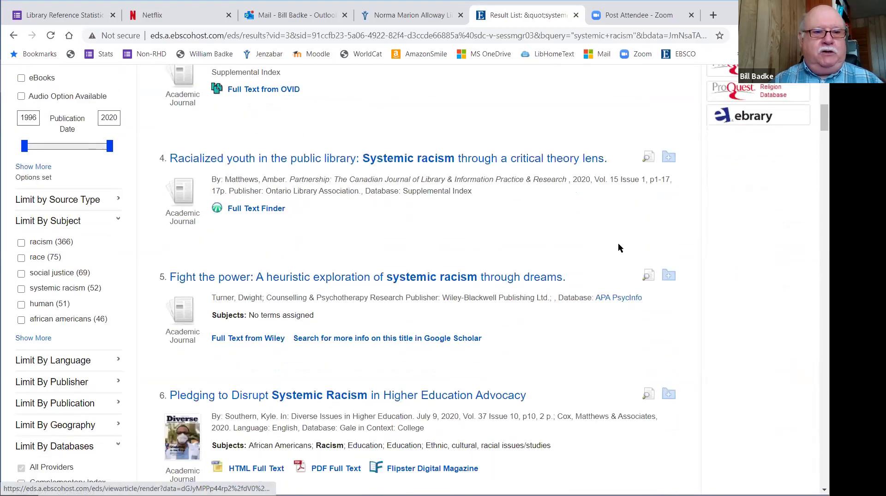
pyautogui.scroll(-1, 619, 248)
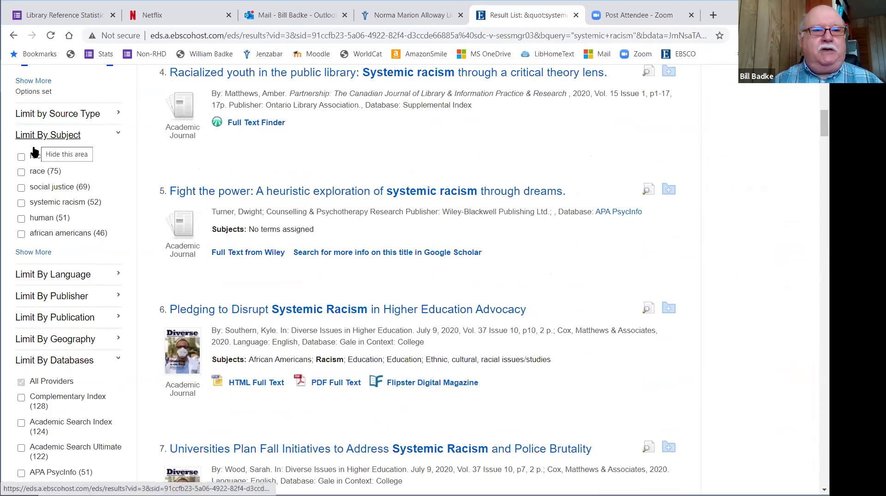
# Step: Limit the peer-reviewed journal results to the subject "systemic racism" and look through the articles listed
pyautogui.click(21, 203)
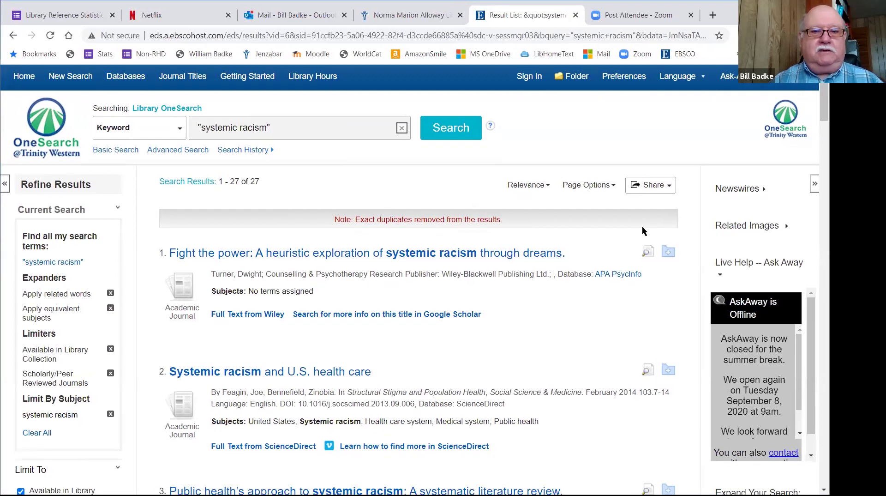
pyautogui.scroll(-3, 644, 231)
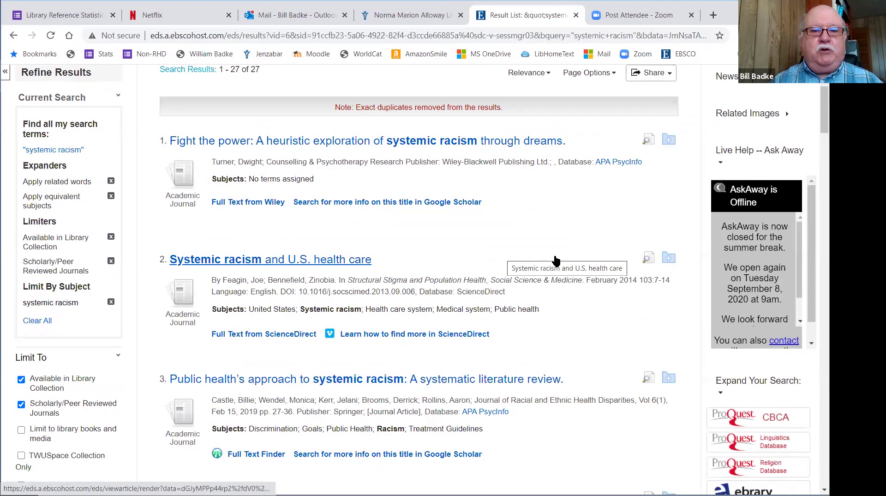
pyautogui.scroll(-3, 554, 258)
pyautogui.scroll(-4, 598, 260)
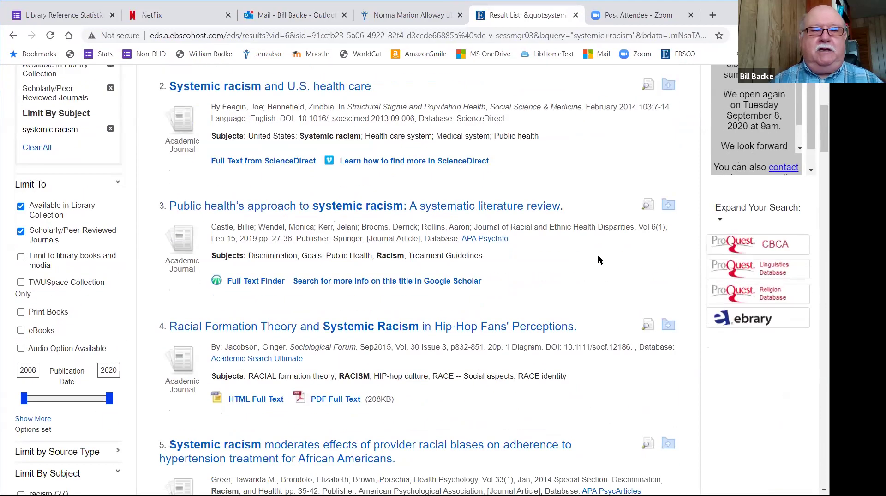
pyautogui.scroll(-4, 599, 260)
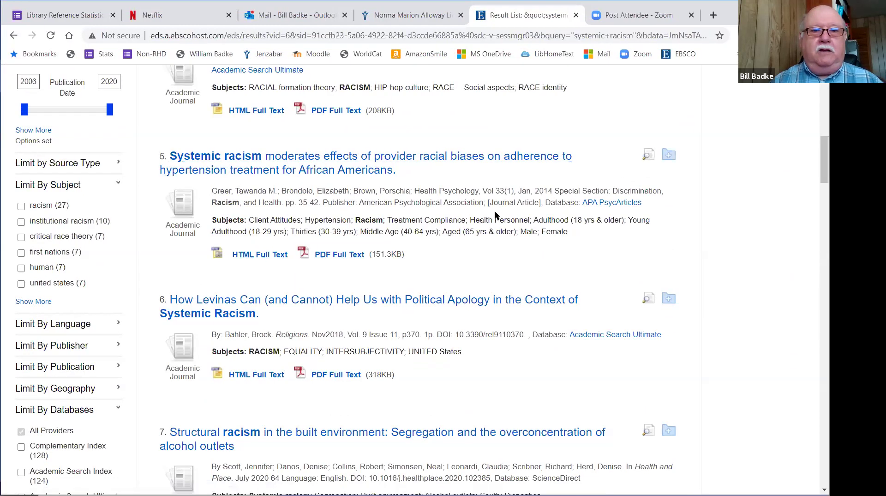
# Step: Open the PDF full text of the article on adherence to hypertension treatment for African Americans, and return to the result list
pyautogui.scroll(-3, 506, 209)
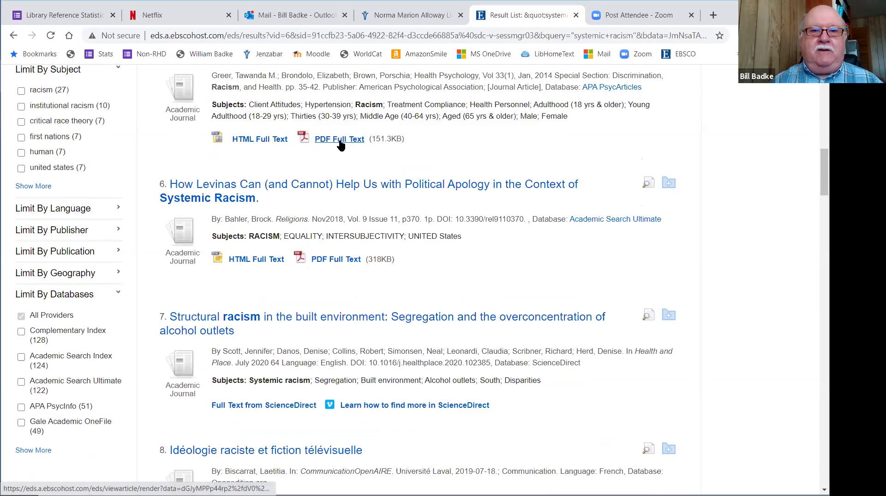
pyautogui.click(339, 139)
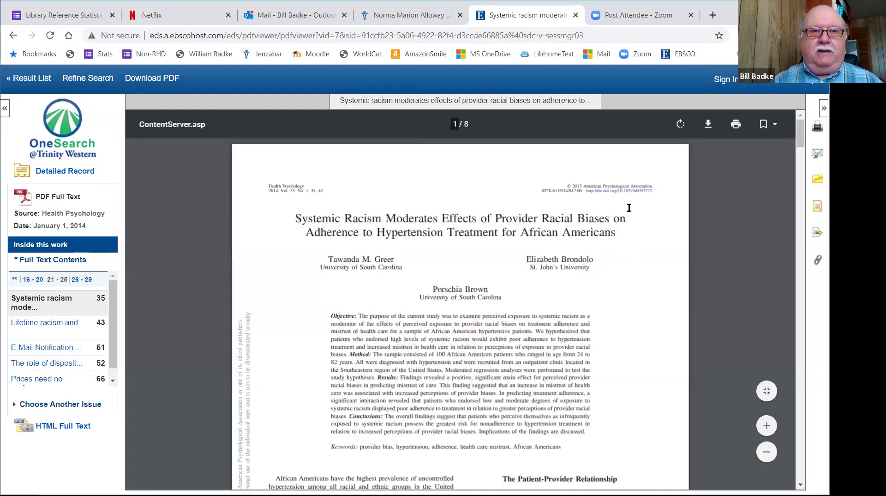
pyautogui.click(50, 81)
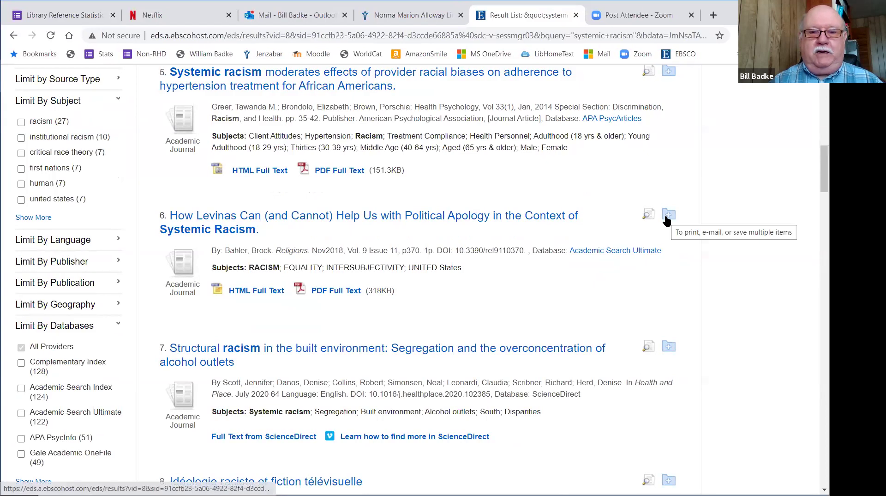
# Step: Open the record for "How Levinas Can (and Cannot) Help Us with Political Apology" and examine its citations in the different formats, including APA and Chicago/Turabian
pyautogui.click(502, 224)
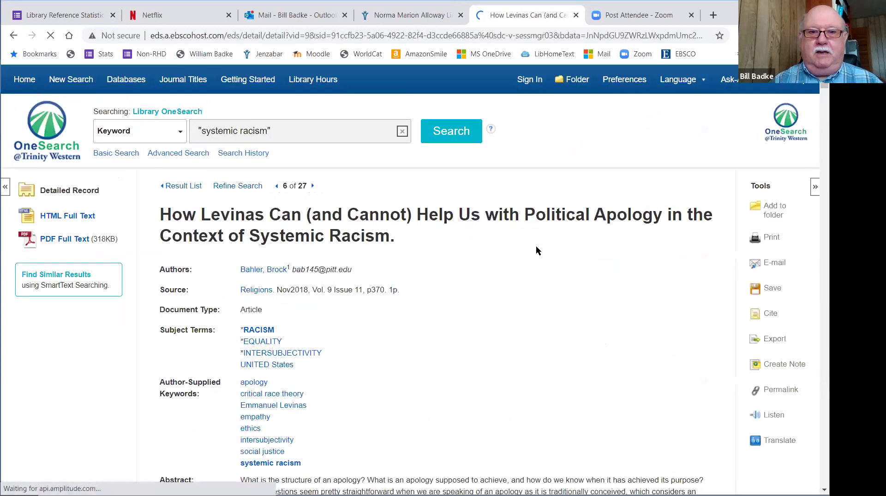
pyautogui.click(770, 317)
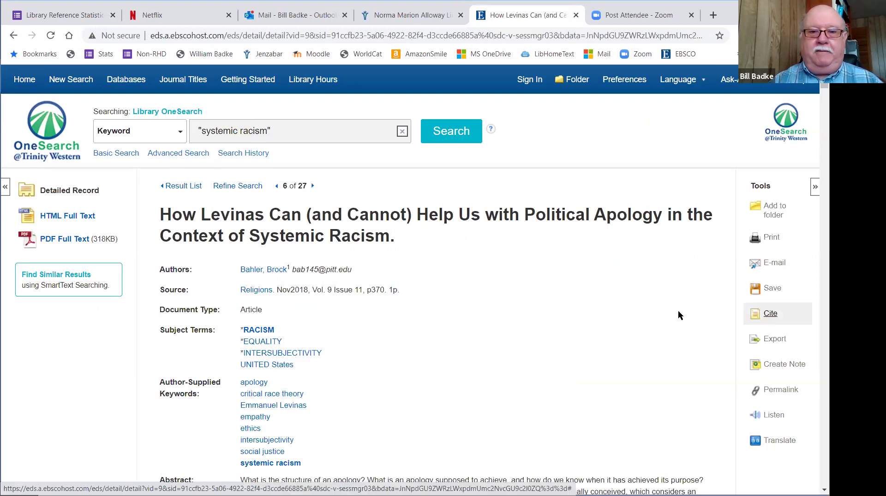
pyautogui.scroll(-3, 542, 315)
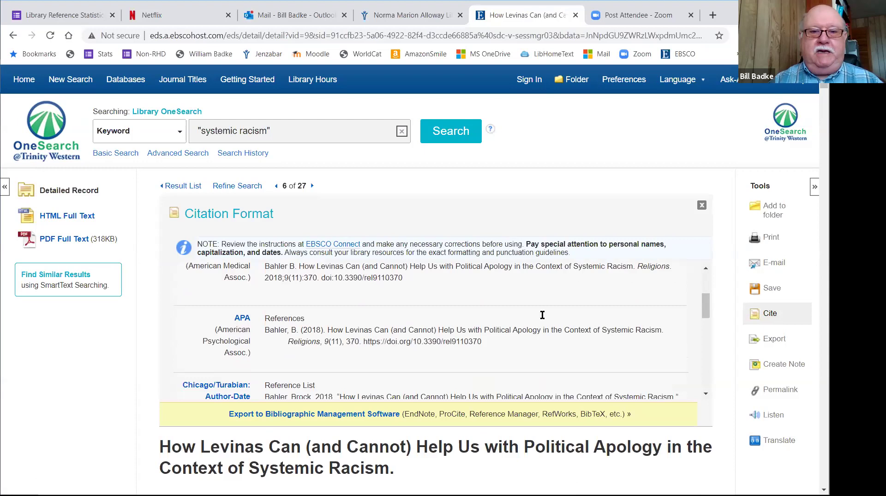
pyautogui.scroll(-1, 543, 316)
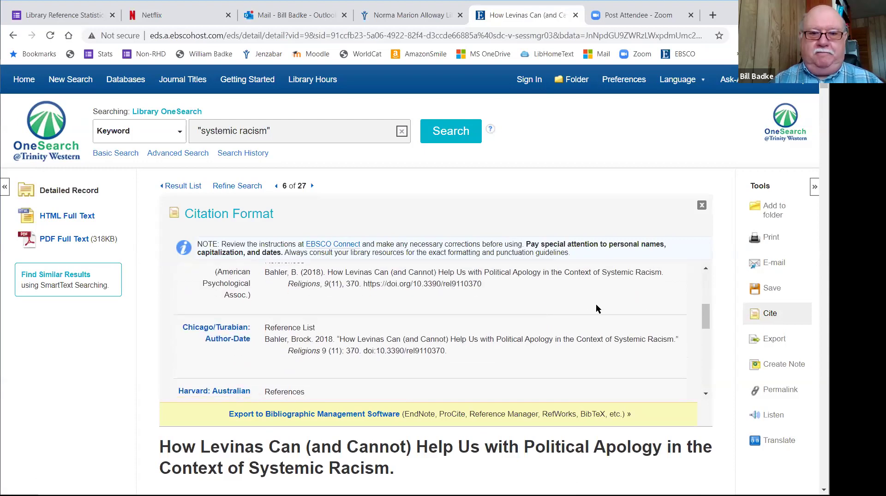
pyautogui.scroll(1, 602, 305)
pyautogui.scroll(-4, 601, 305)
pyautogui.scroll(-1, 602, 303)
pyautogui.scroll(3, 601, 303)
pyautogui.scroll(4, 602, 303)
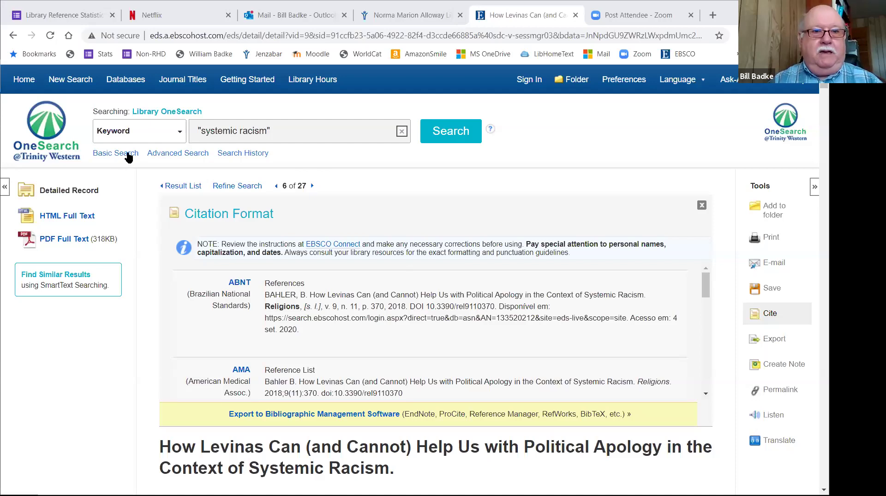
# Step: Return to the result list and sort the articles by Date Newest
pyautogui.click(173, 184)
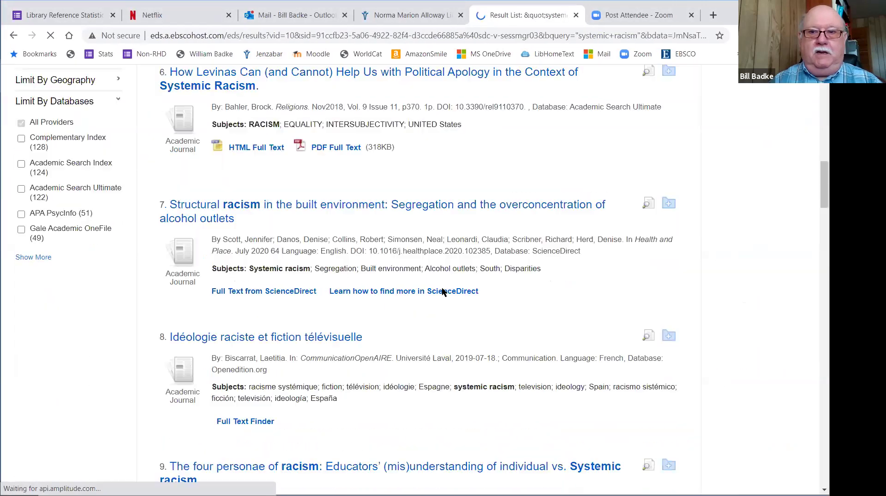
pyautogui.scroll(5, 467, 312)
pyautogui.scroll(10, 469, 310)
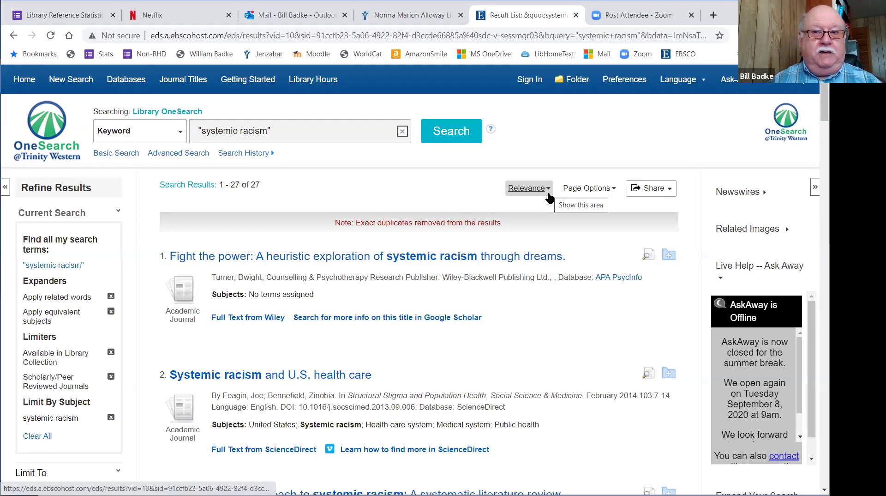
pyautogui.click(548, 190)
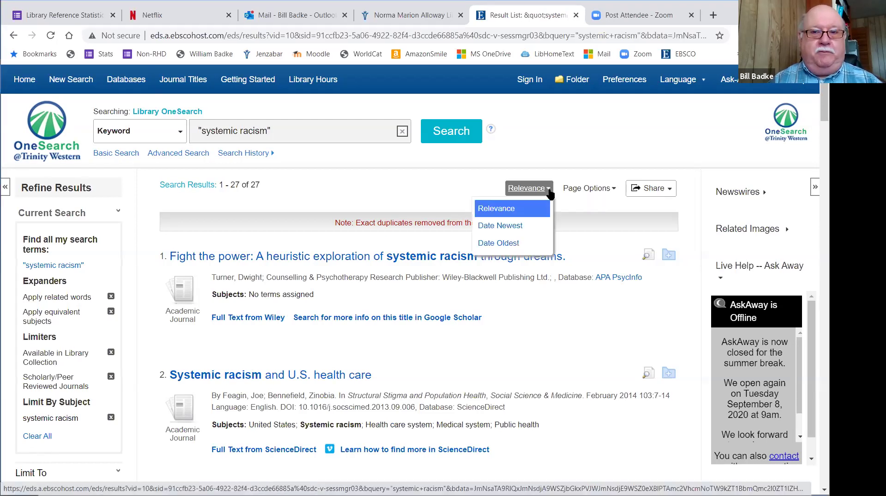
pyautogui.click(514, 227)
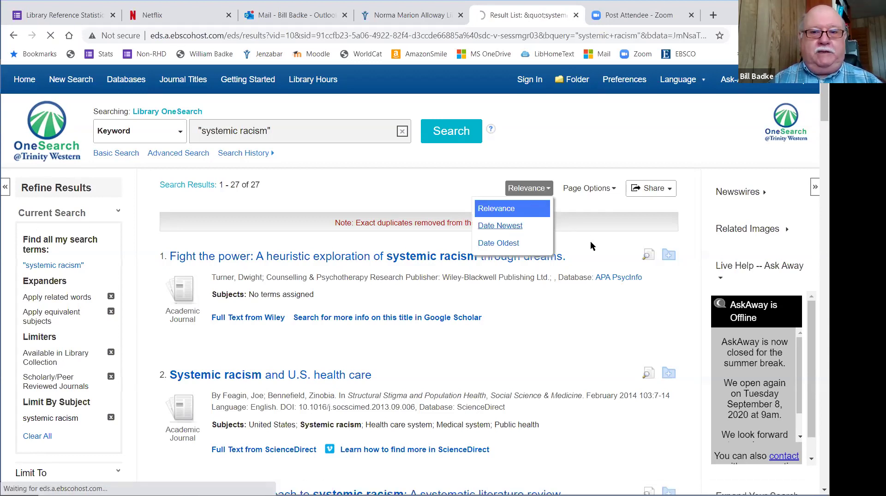
pyautogui.click(517, 231)
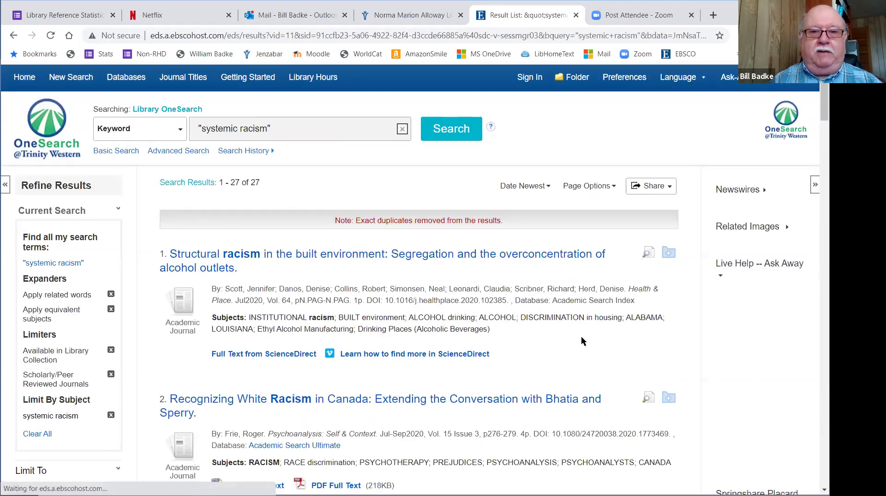
# Step: Check the newest articles, view the search's sharing options, select its persistent link, and close the options
pyautogui.scroll(-2, 581, 340)
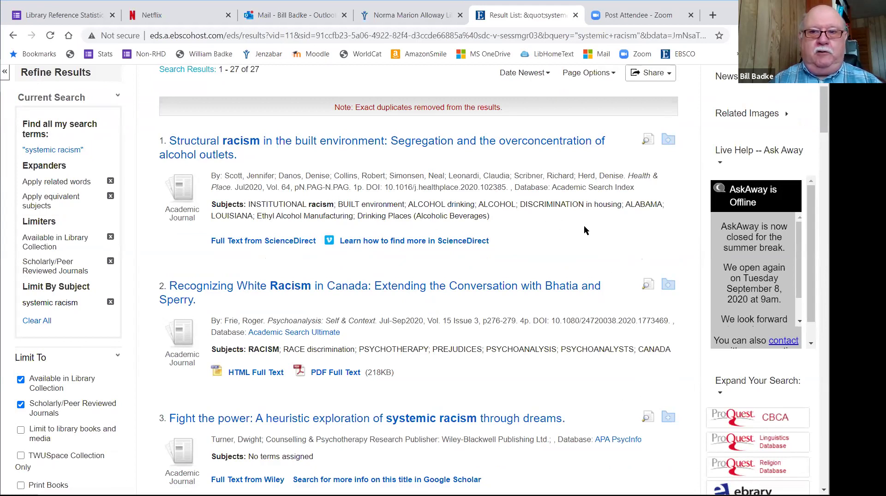
pyautogui.scroll(1, 584, 230)
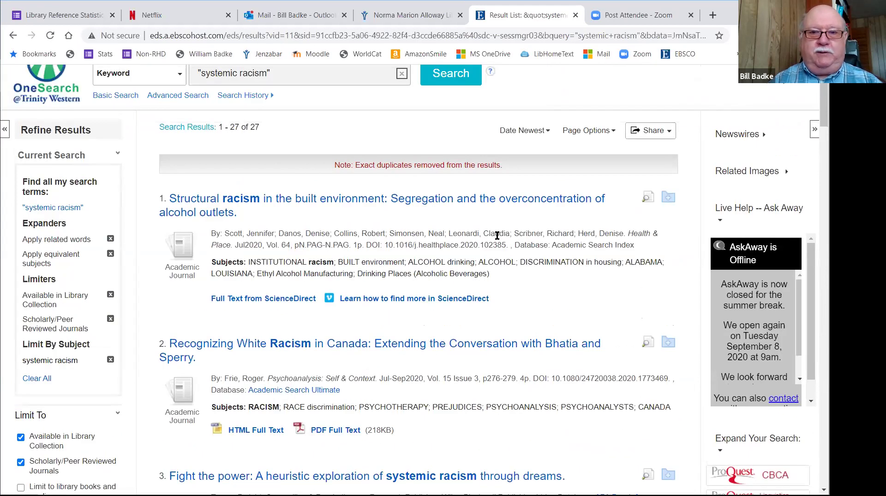
pyautogui.scroll(1, 630, 231)
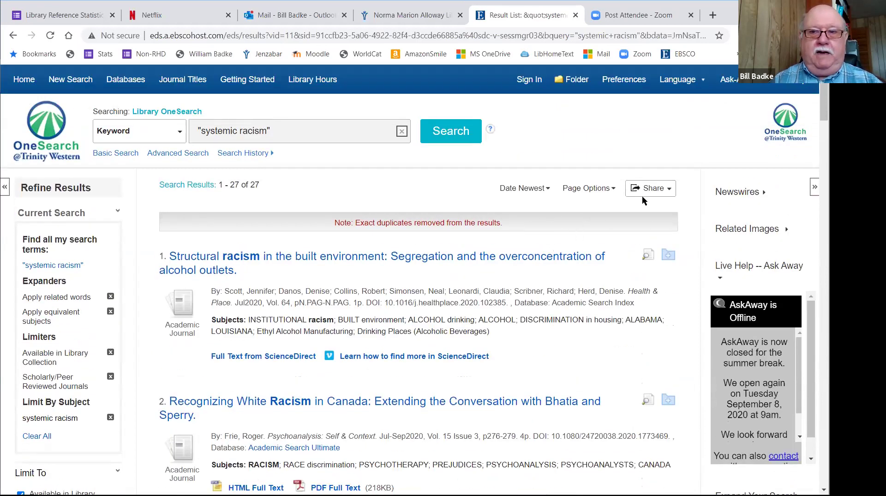
pyautogui.click(670, 191)
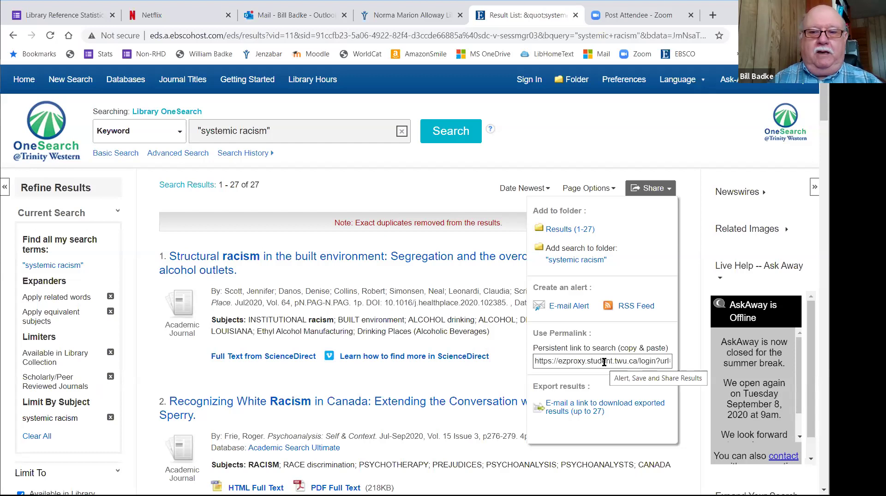
pyautogui.click(604, 361)
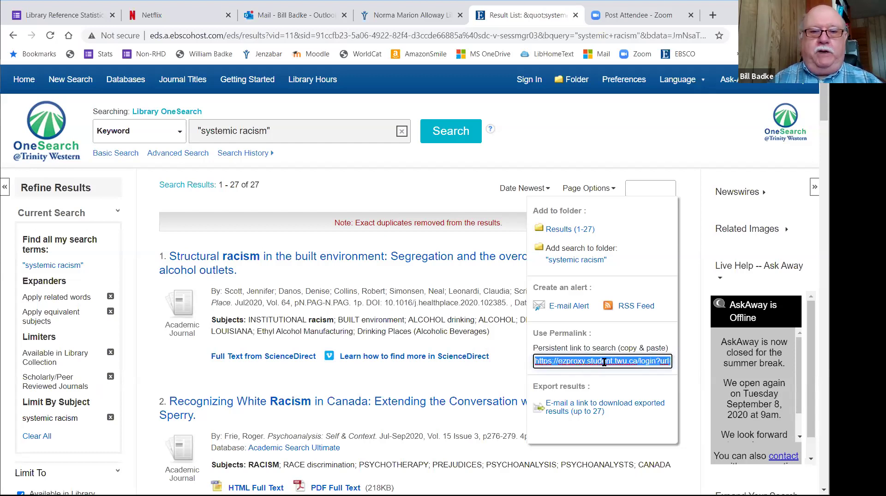
pyautogui.click(382, 190)
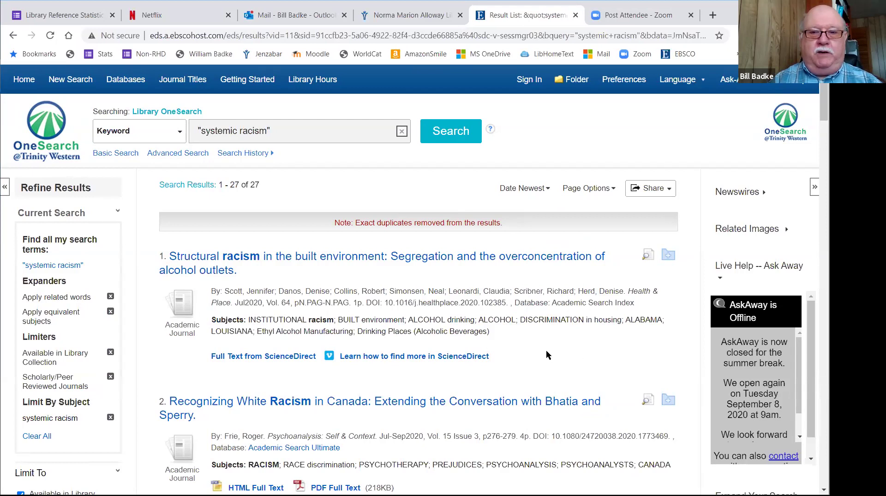
# Step: Leave the article results and open the library's Research Guides from the Norma Marion Alloway Library home page
pyautogui.scroll(-3, 546, 350)
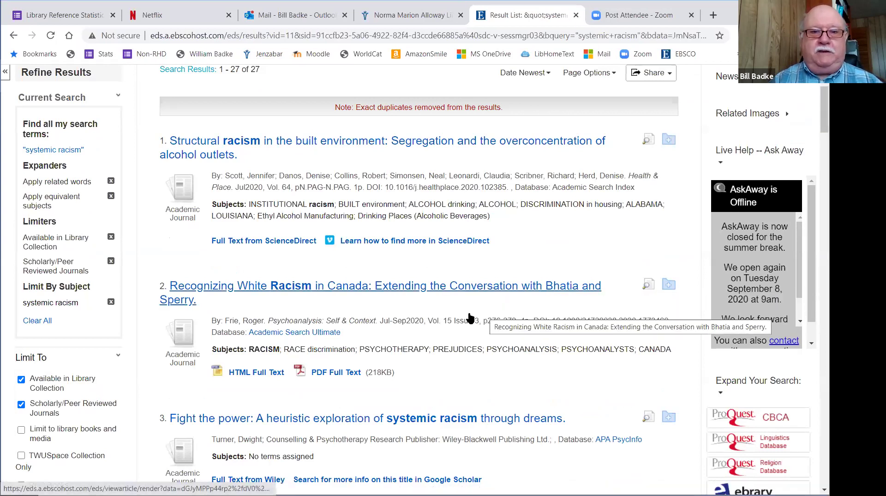
pyautogui.scroll(-2, 470, 317)
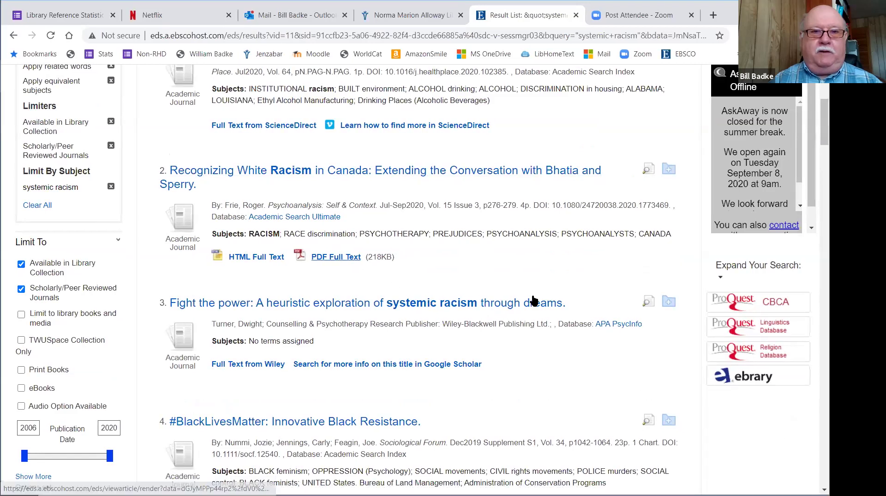
pyautogui.scroll(5, 533, 300)
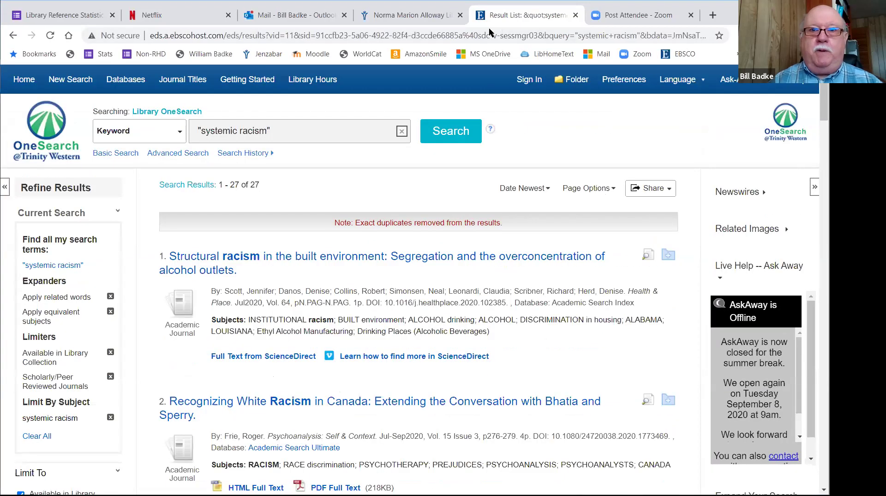
pyautogui.click(418, 23)
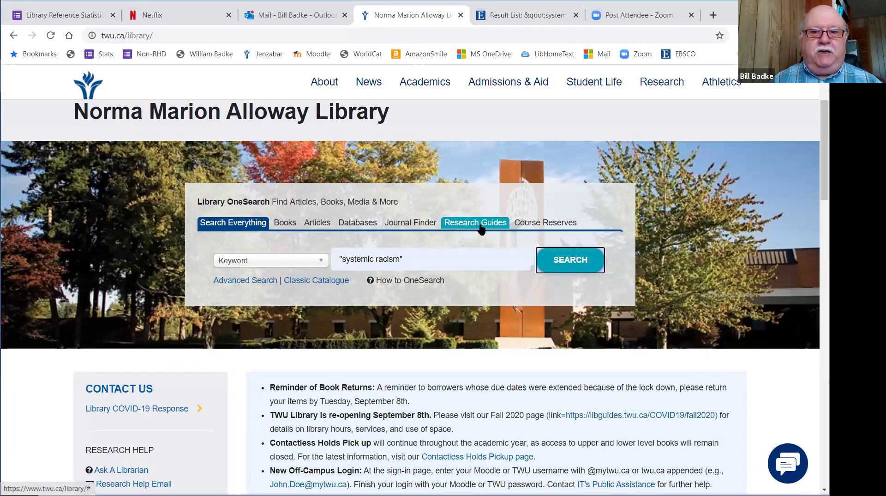
pyautogui.click(480, 224)
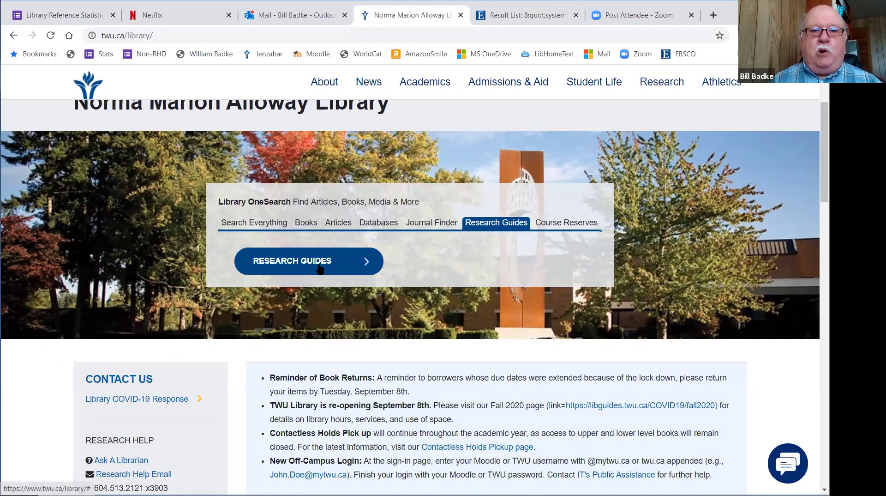
pyautogui.click(319, 267)
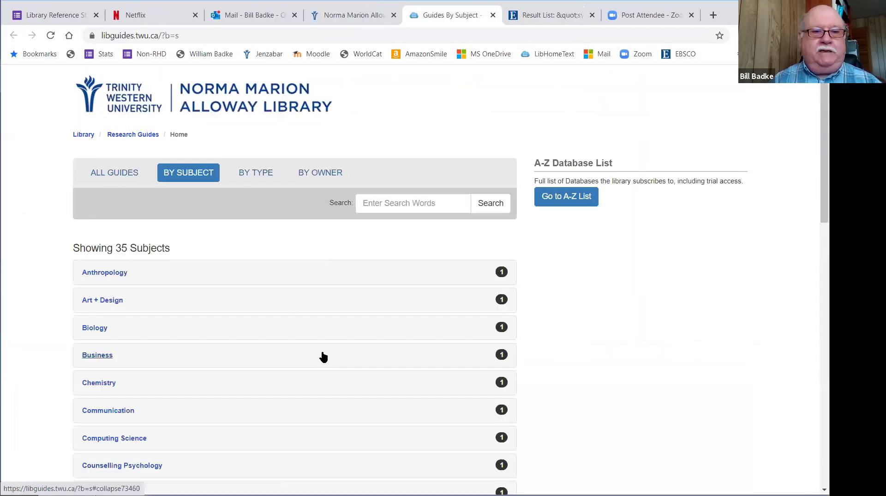
# Step: Find Leadership in the subject list, open its research guide, and go to the guide's Books/E-Books page
pyautogui.scroll(-3, 323, 355)
pyautogui.scroll(-5, 323, 355)
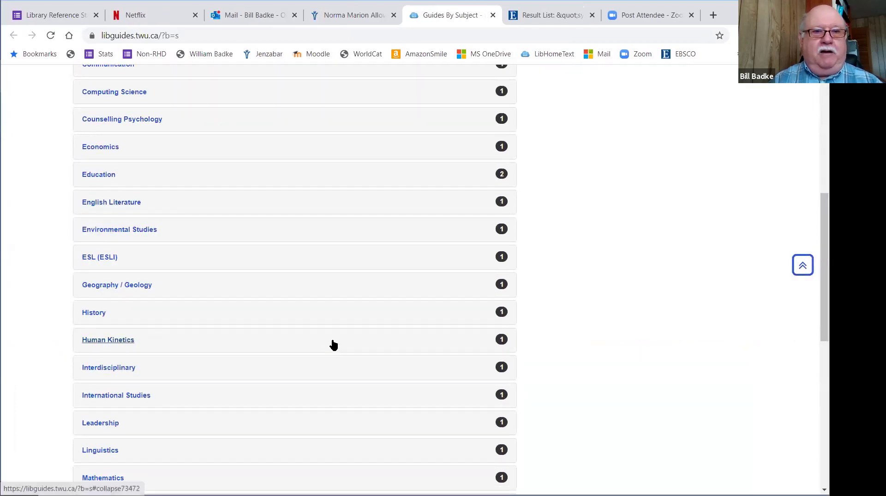
pyautogui.scroll(-3, 333, 344)
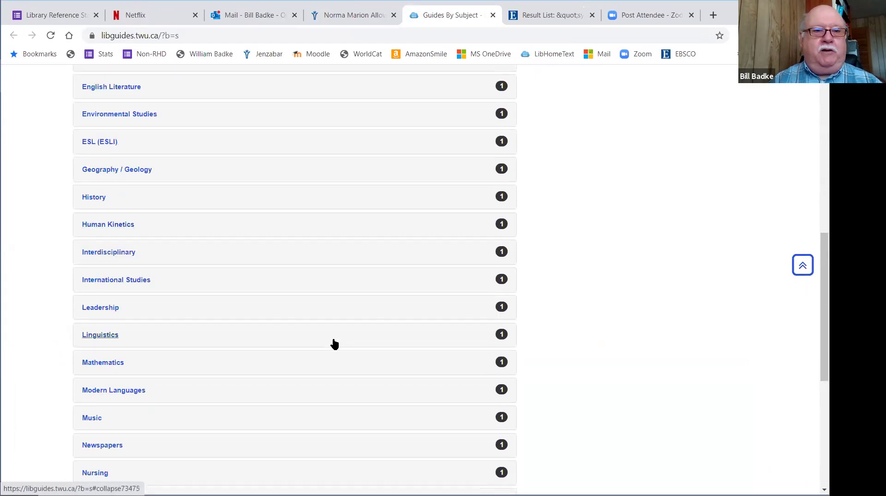
pyautogui.scroll(-3, 363, 319)
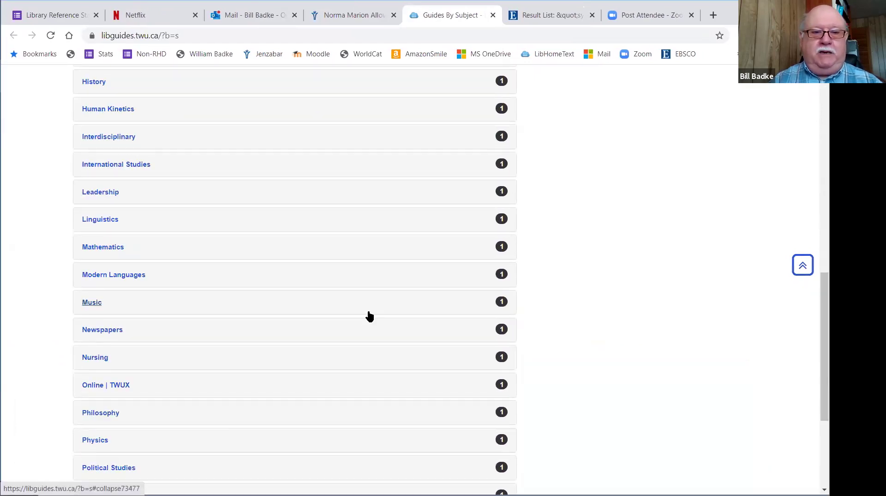
pyautogui.click(112, 197)
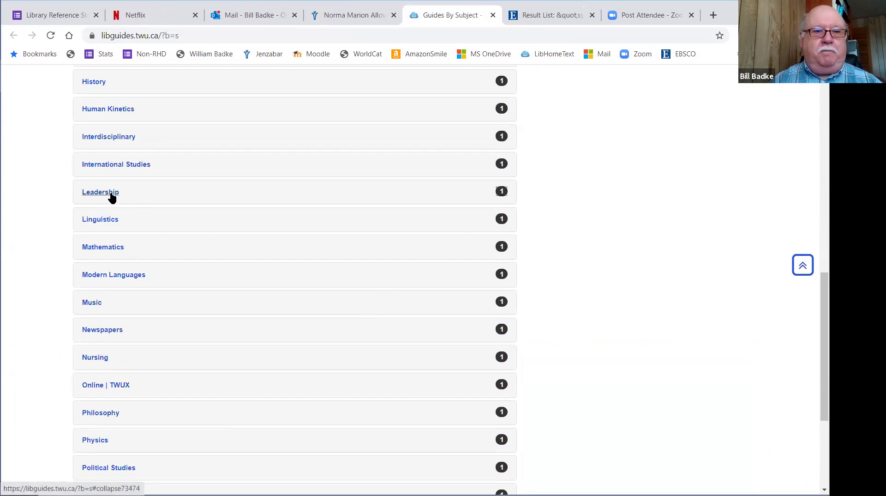
pyautogui.click(123, 223)
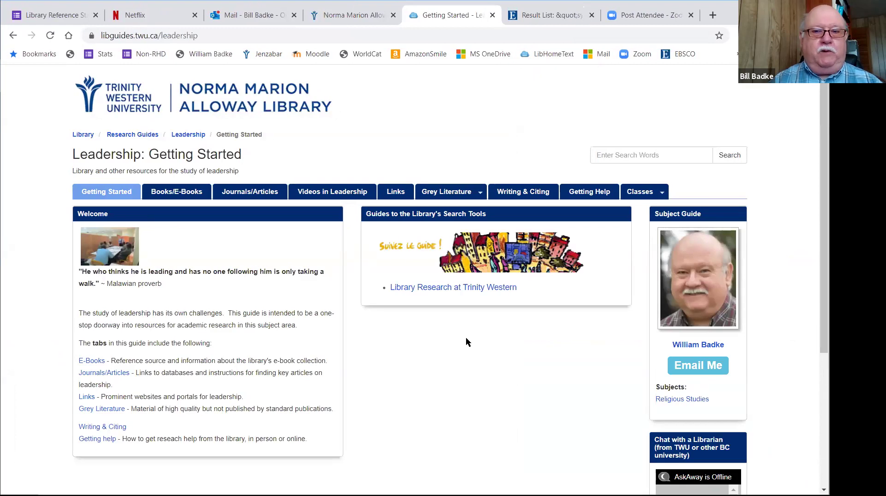
pyautogui.click(192, 193)
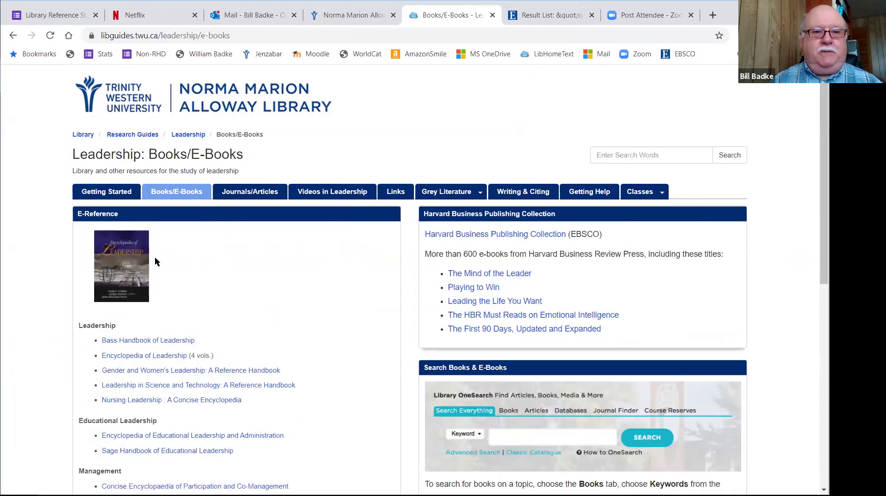
# Step: Find the Encyclopedia of Leadership among the guide's e-reference titles and open the eBook
pyautogui.scroll(-2, 378, 273)
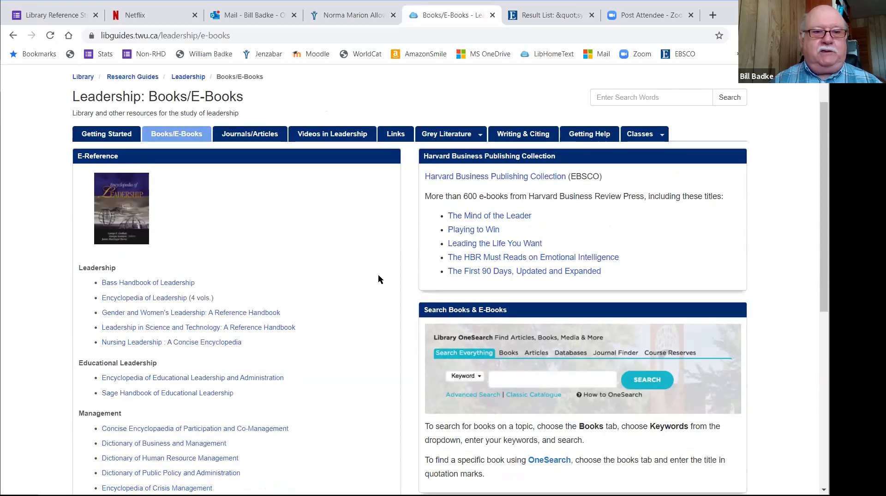
pyautogui.scroll(-1, 378, 281)
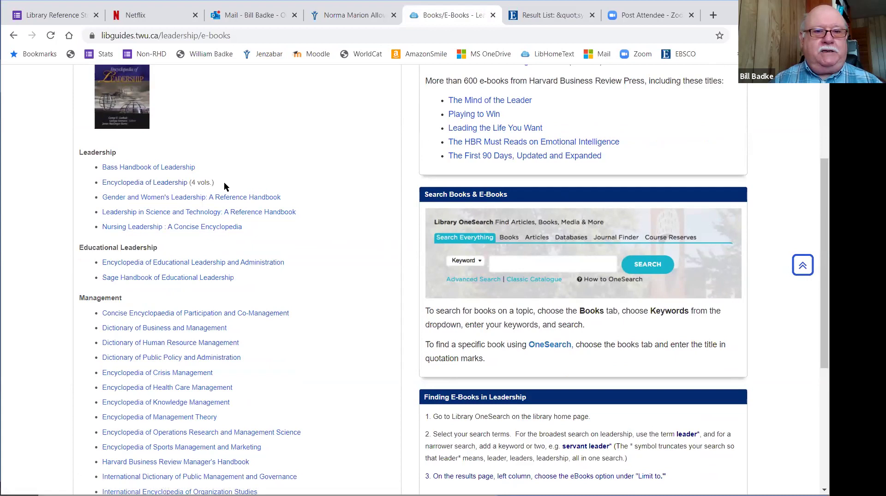
pyautogui.click(173, 182)
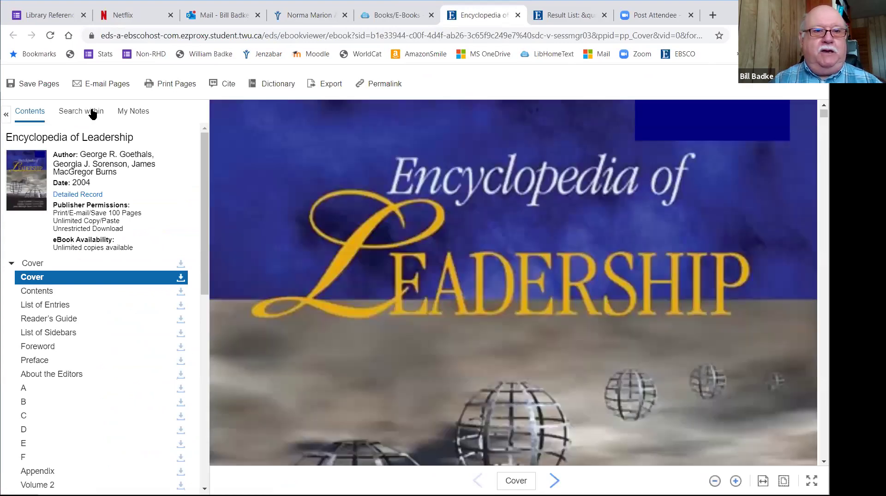
# Step: Search within the Encyclopedia of Leadership for "jesus" and look over the keyword matches
pyautogui.click(89, 112)
pyautogui.click(70, 134)
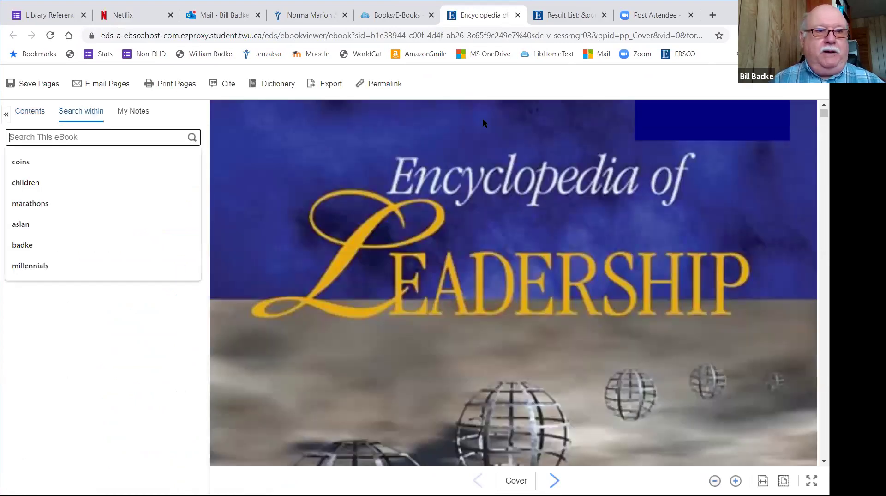
pyautogui.write('jesus')
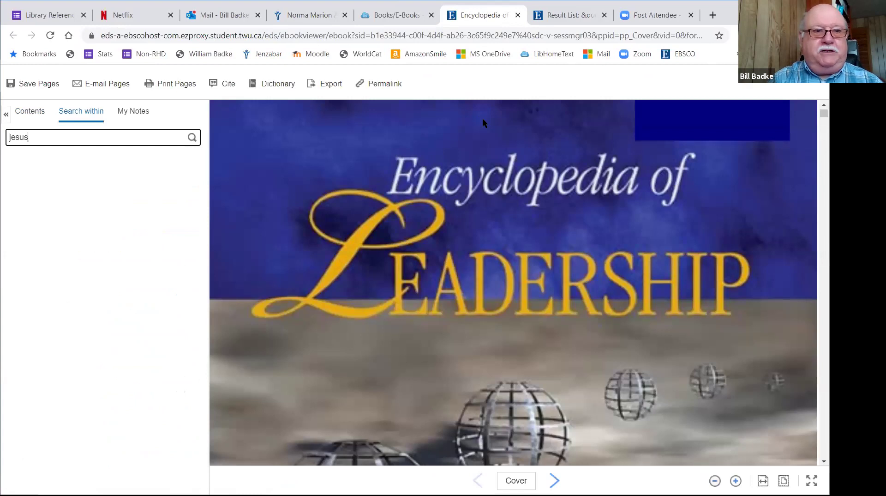
pyautogui.press('Return')
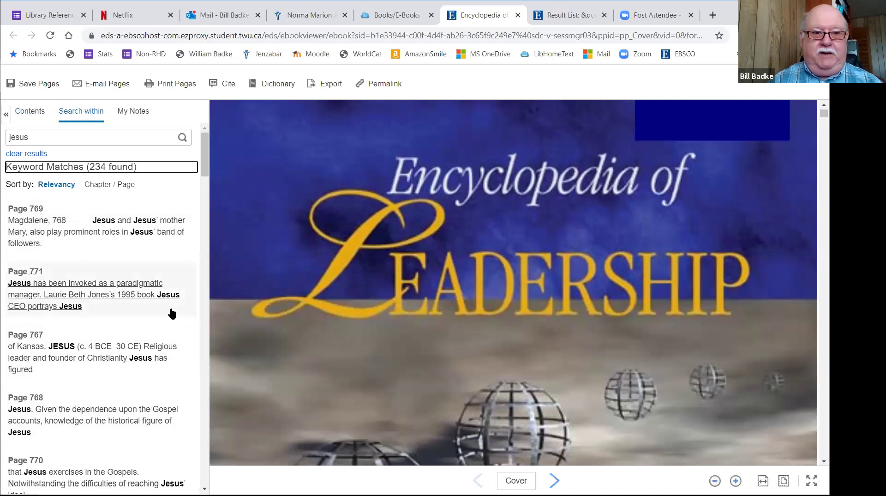
pyautogui.scroll(-4, 172, 312)
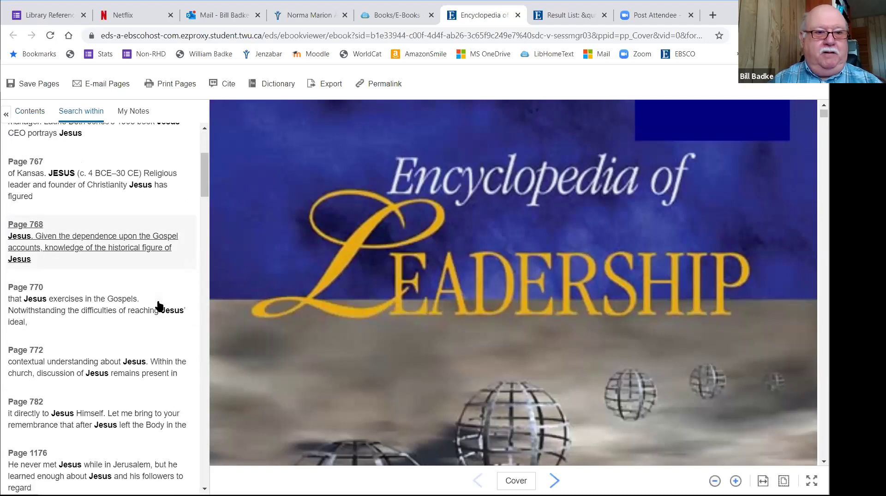
pyautogui.scroll(3, 164, 268)
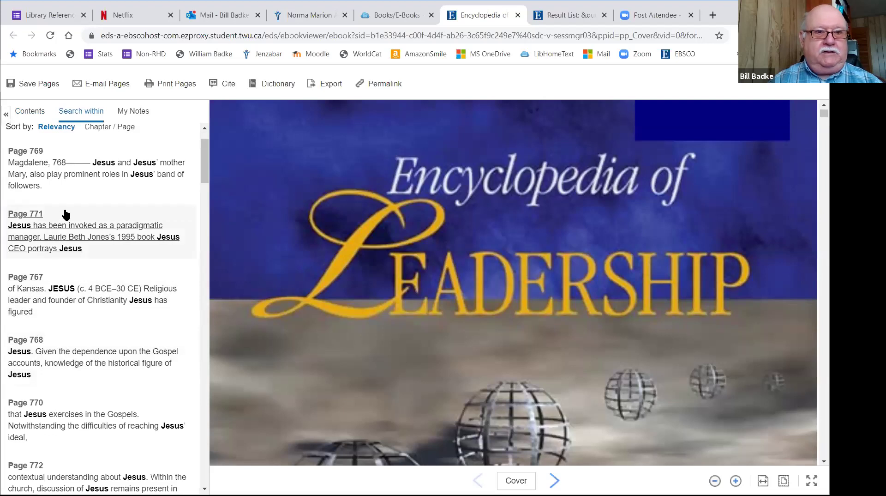
# Step: Open the page 767 match and read through the Jesus entry to its further reading list on page 772
pyautogui.click(80, 292)
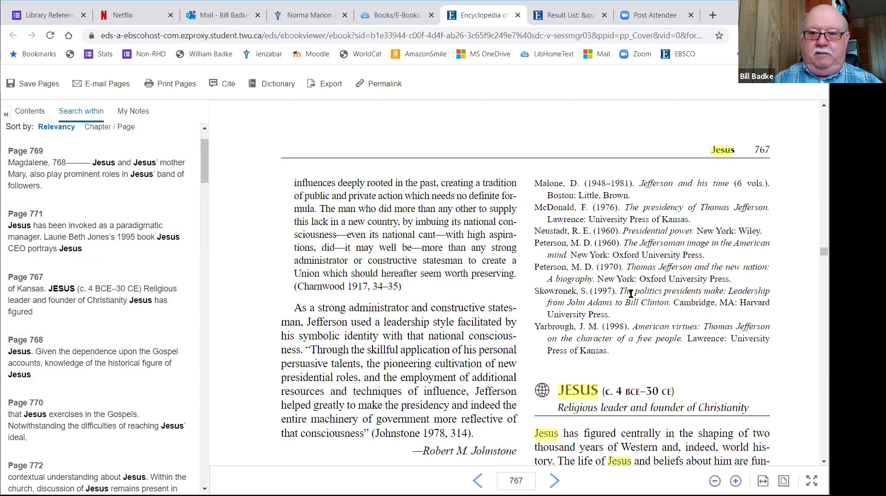
pyautogui.scroll(-10, 630, 294)
pyautogui.scroll(-10, 630, 294)
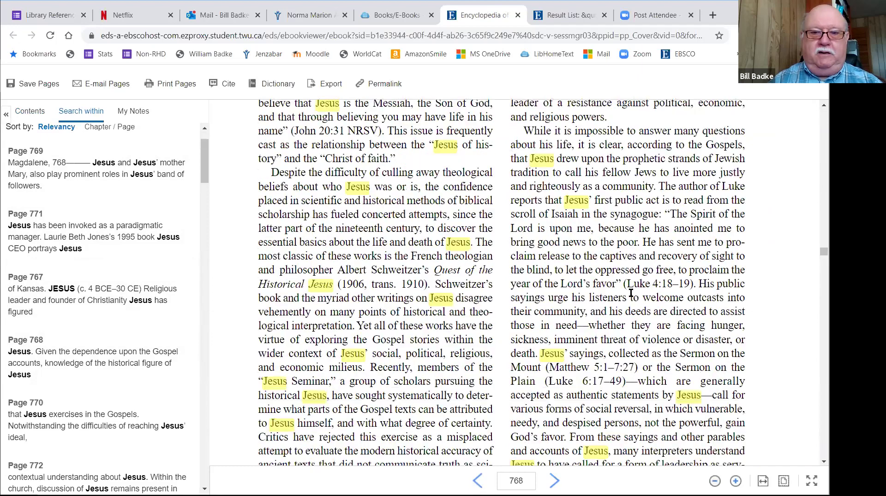
pyautogui.scroll(-10, 630, 293)
pyautogui.scroll(-10, 631, 294)
pyautogui.scroll(-10, 631, 293)
pyautogui.scroll(-10, 631, 293)
pyautogui.scroll(-10, 631, 292)
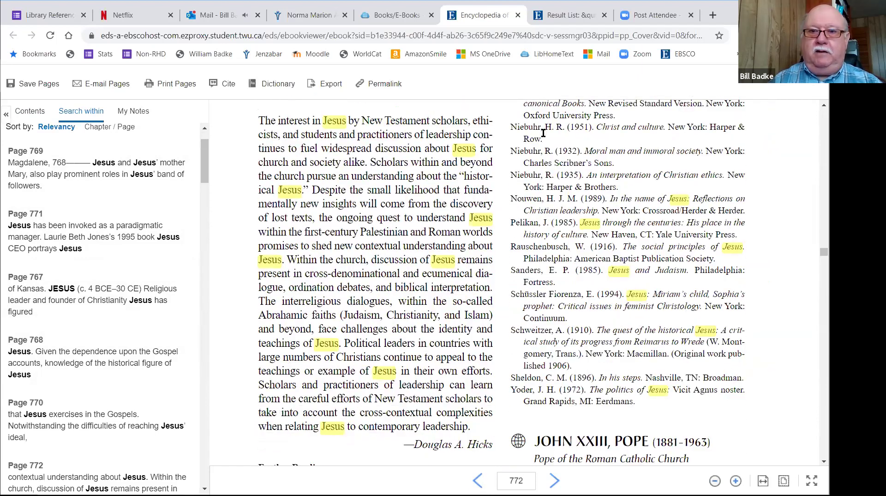
pyautogui.scroll(4, 623, 243)
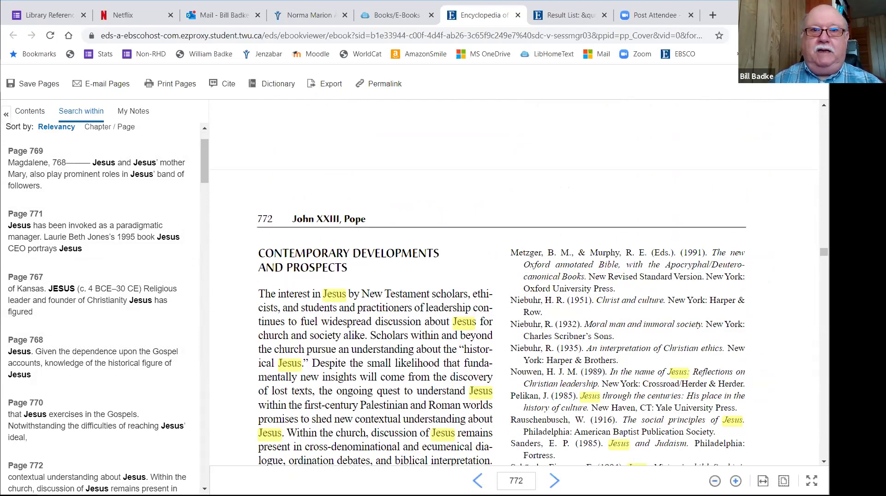
# Step: Return to the Leadership guide and review the recommended databases on its Journals/Articles page
pyautogui.click(418, 19)
pyautogui.scroll(3, 253, 191)
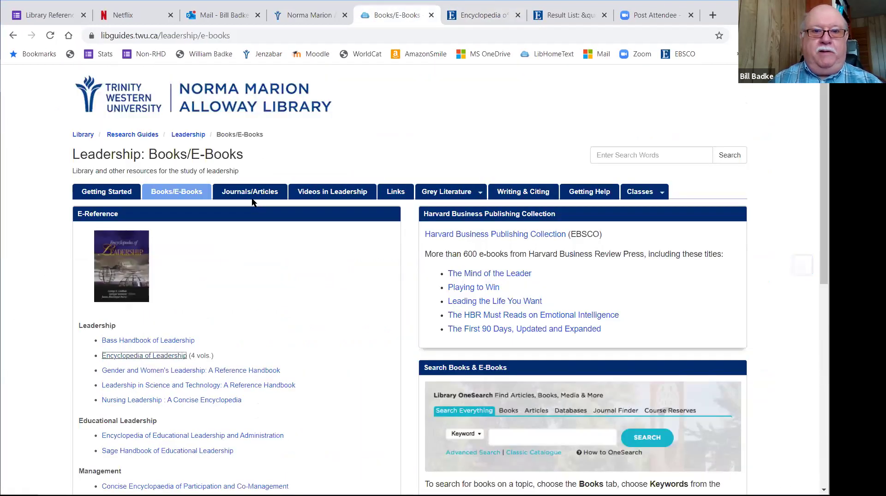
pyautogui.click(265, 193)
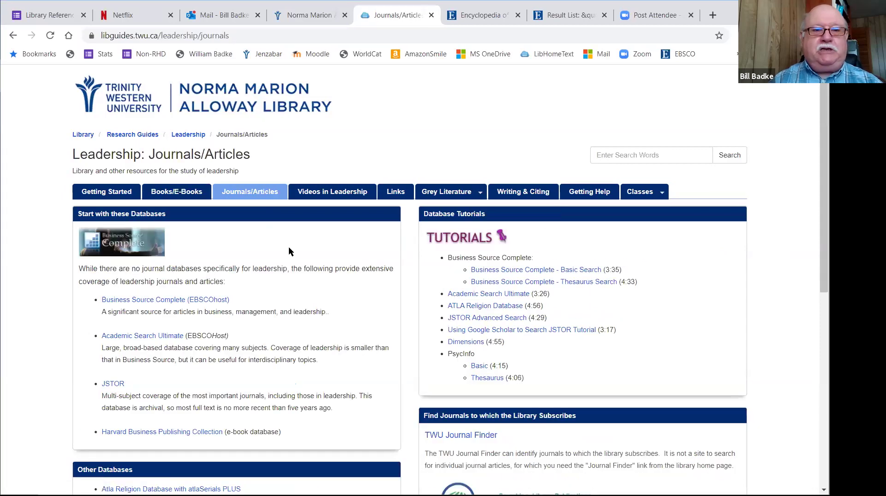
pyautogui.scroll(-1, 289, 251)
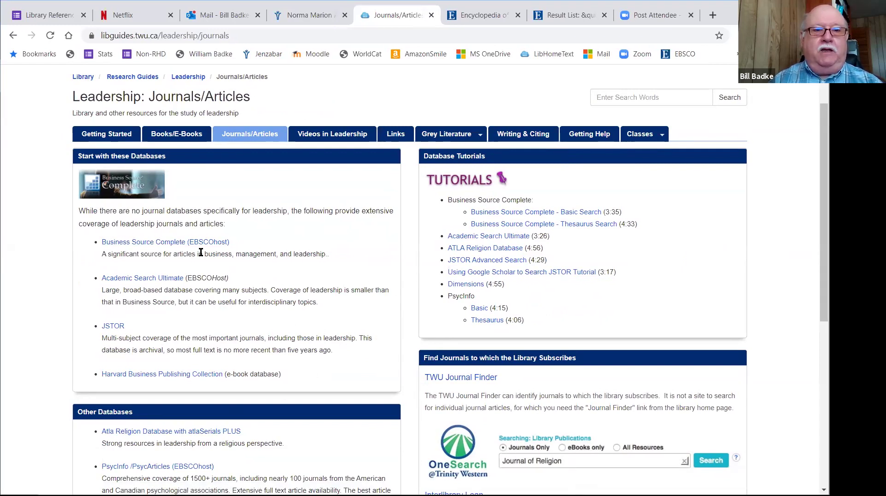
pyautogui.scroll(2, 323, 236)
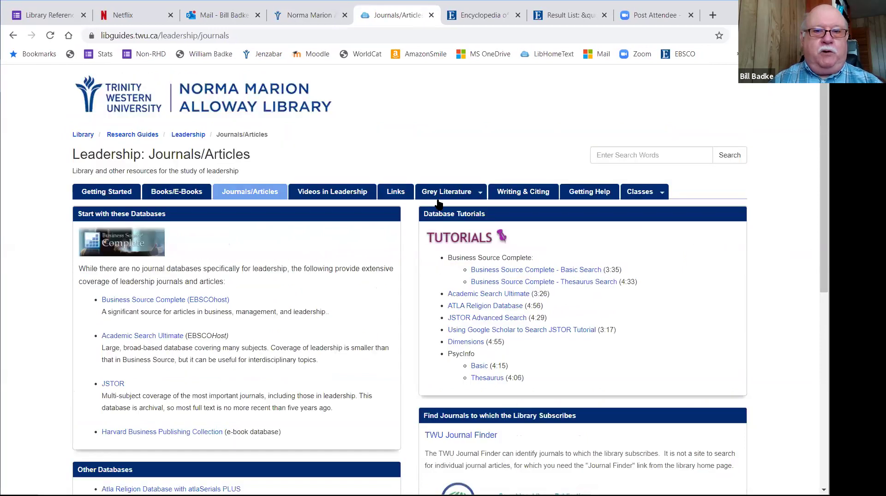
# Step: View the guide's Videos in Leadership page and examine the key websites on its Links page
pyautogui.click(341, 195)
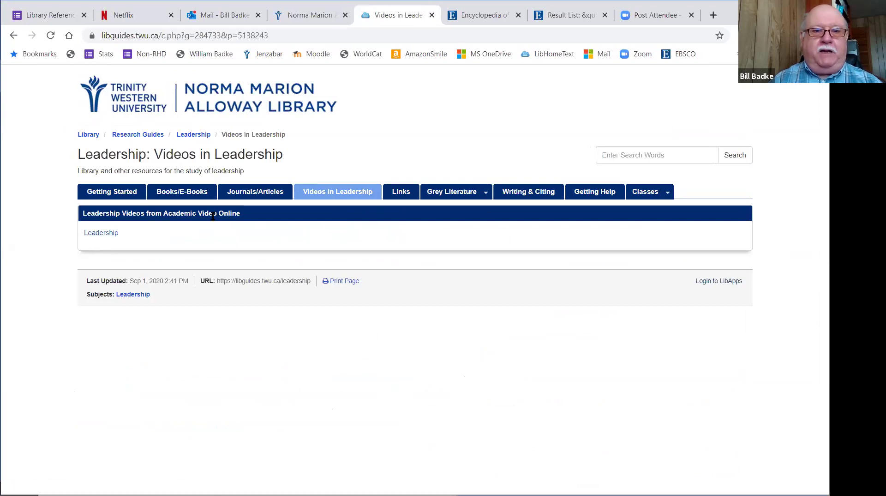
pyautogui.click(402, 192)
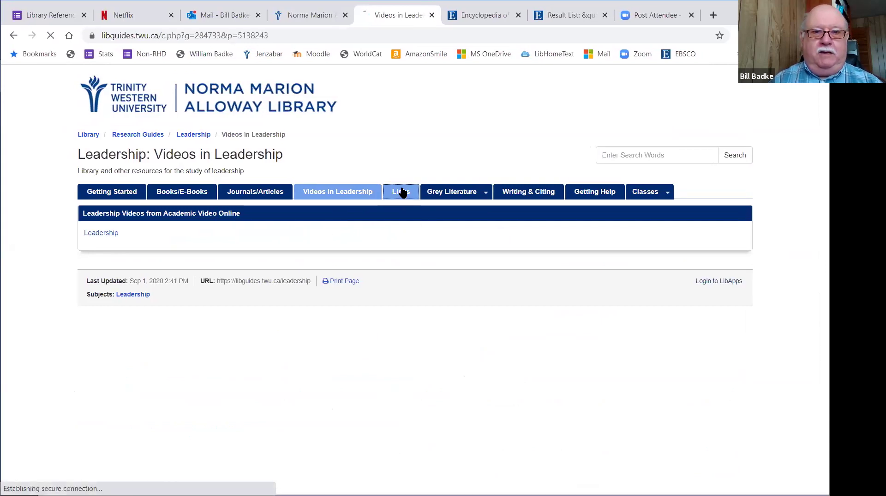
pyautogui.scroll(-2, 337, 281)
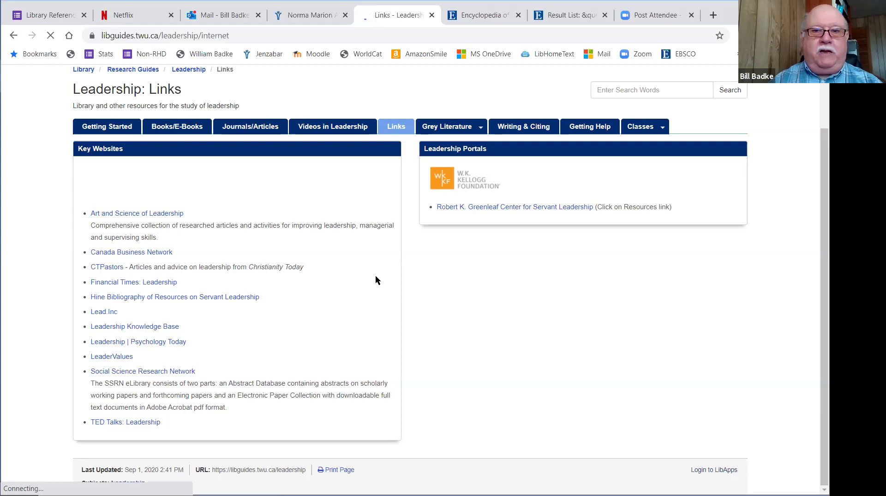
pyautogui.moveTo(453, 192)
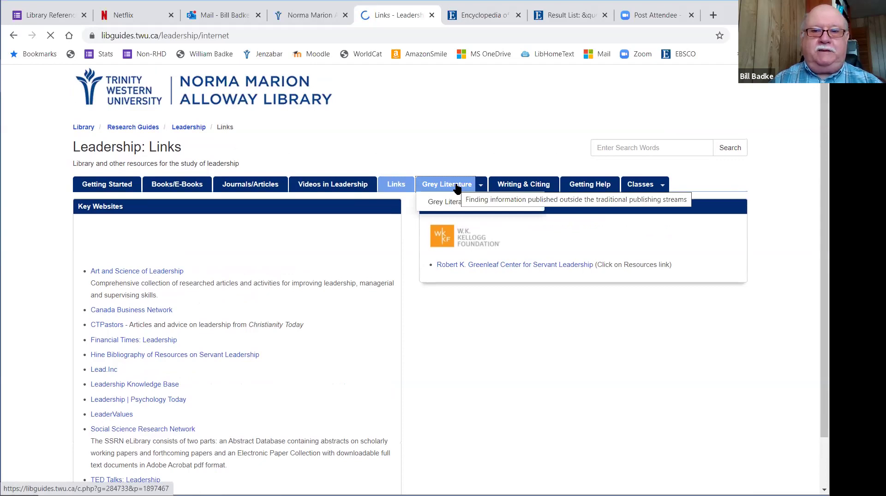
# Step: Review the APA 7th edition resources on the Writing & Citing page and the research help contacts on the Getting Help page
pyautogui.click(523, 186)
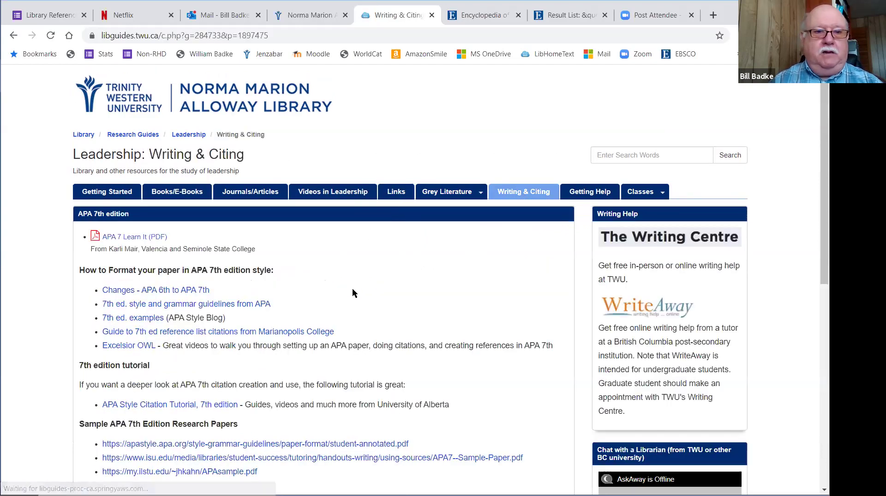
pyautogui.scroll(-3, 353, 292)
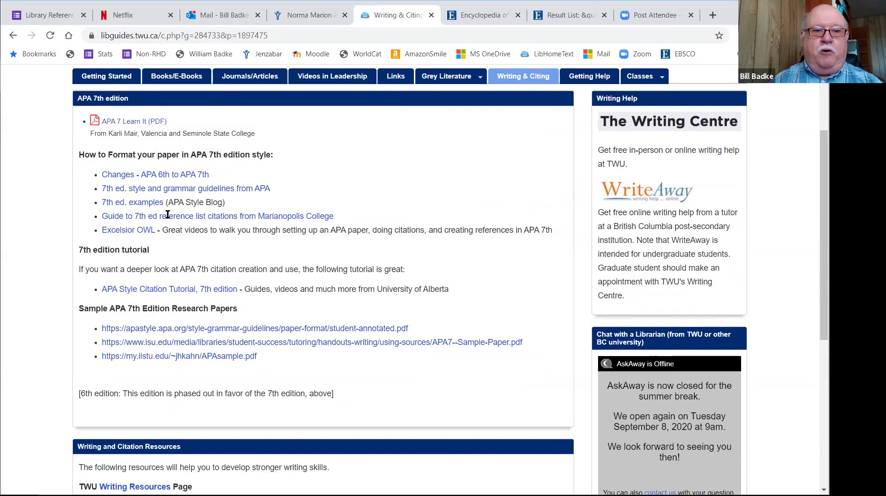
pyautogui.scroll(1, 458, 233)
pyautogui.scroll(2, 458, 232)
pyautogui.click(588, 134)
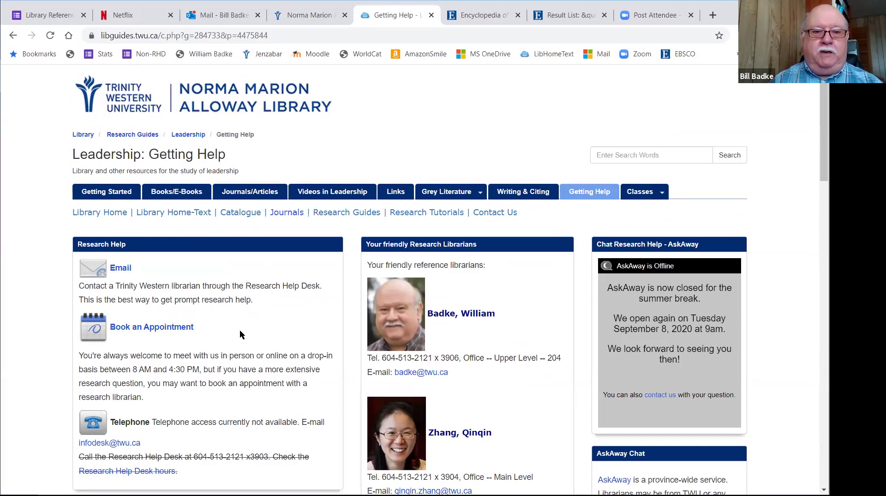
pyautogui.scroll(-3, 519, 386)
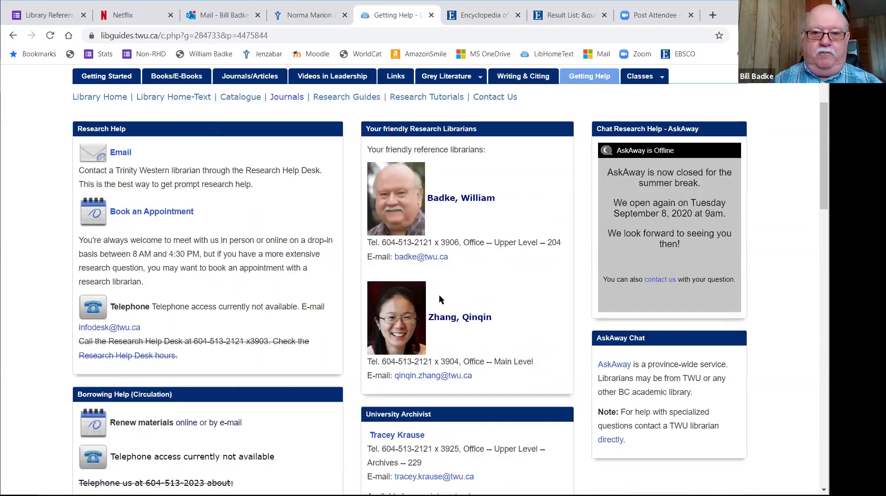
pyautogui.scroll(3, 558, 377)
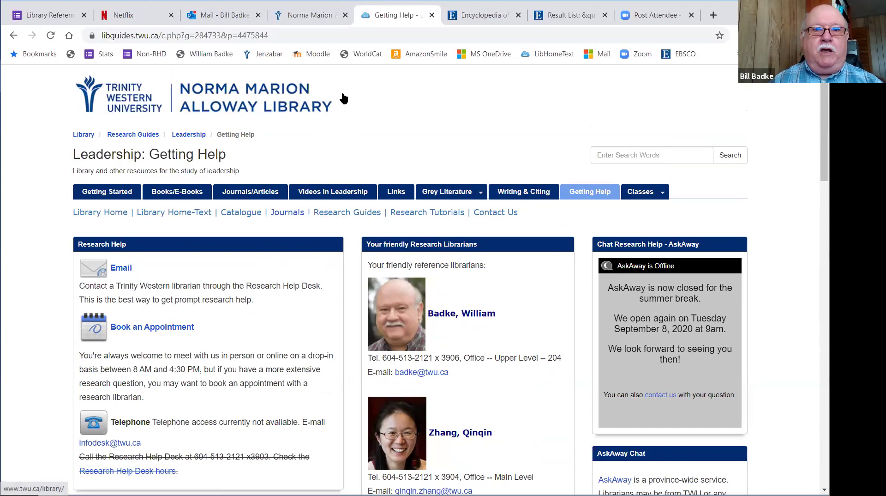
# Step: Go back to the library home page and open Google Scholar from its additional search tools
pyautogui.click(383, 98)
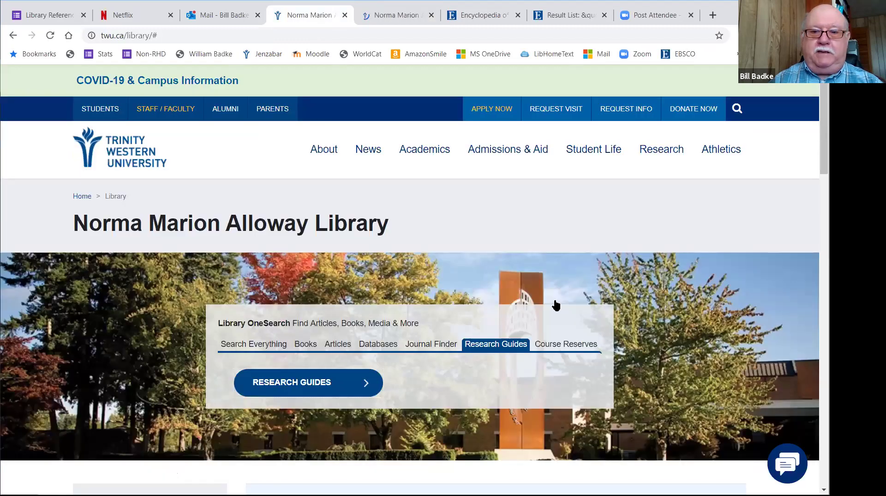
pyautogui.scroll(-9, 600, 347)
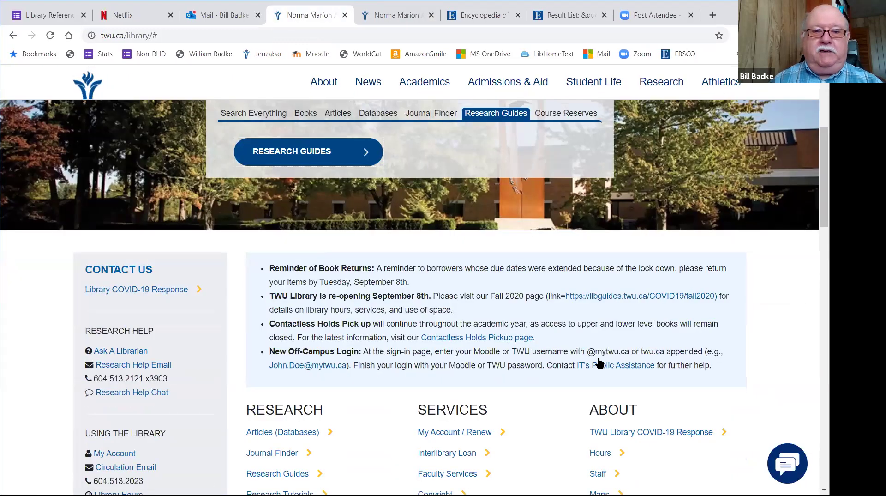
pyautogui.scroll(-4, 600, 363)
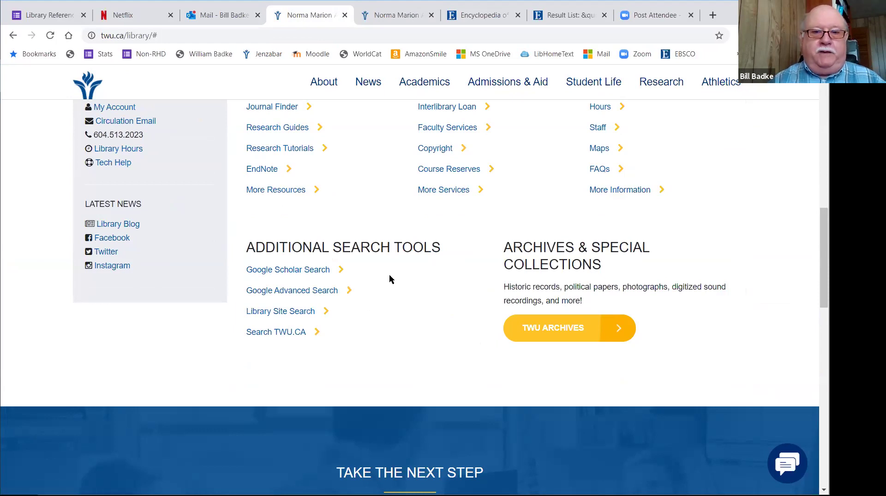
pyautogui.click(311, 273)
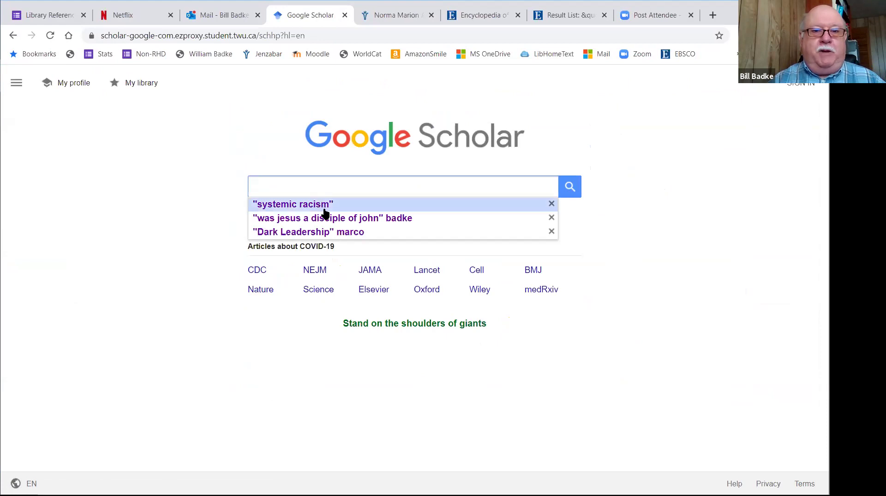
# Step: Search Google Scholar for "systemic racism" and look over the results and their full-text links
pyautogui.click(324, 211)
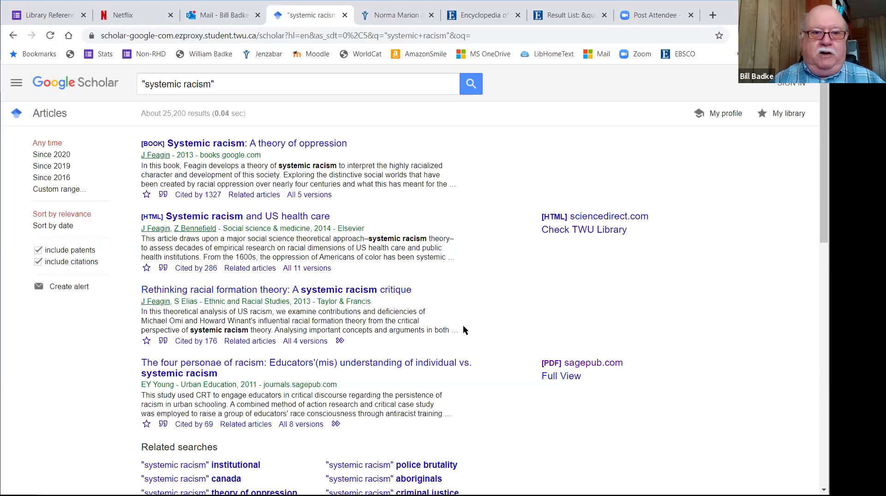
pyautogui.scroll(-3, 469, 321)
pyautogui.scroll(-4, 471, 312)
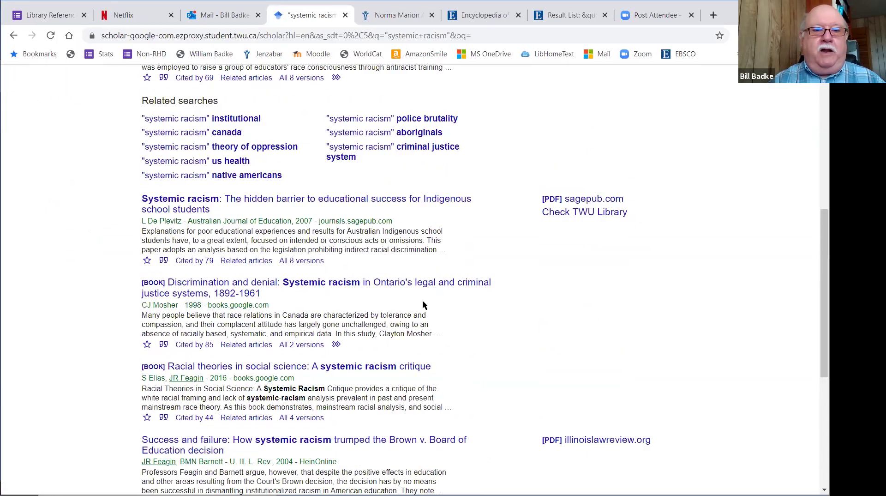
pyautogui.scroll(4, 531, 300)
pyautogui.scroll(3, 534, 306)
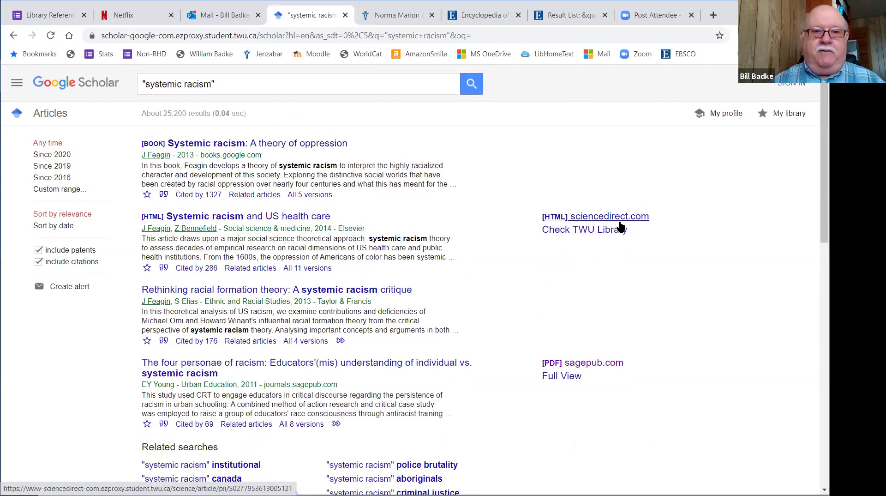
# Step: View the ScienceDirect full text of "Systemic racism and US health care", then display the article's citation formats from the Google Scholar results
pyautogui.click(620, 220)
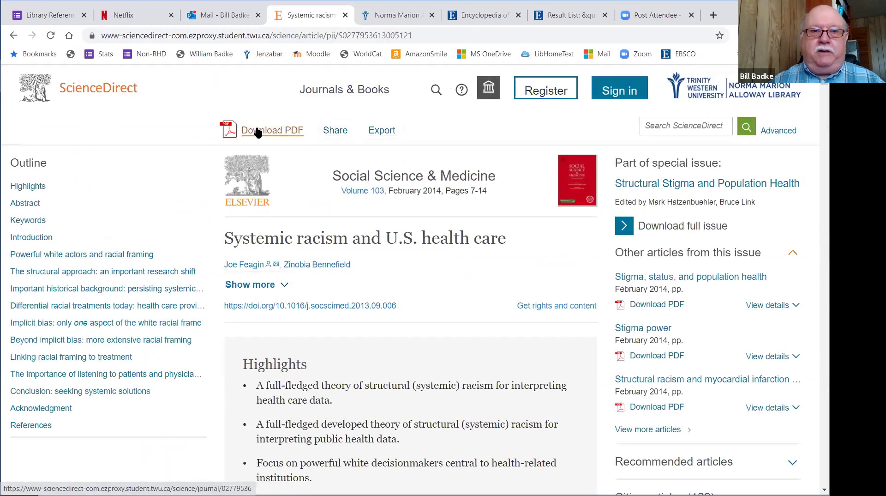
pyautogui.click(7, 35)
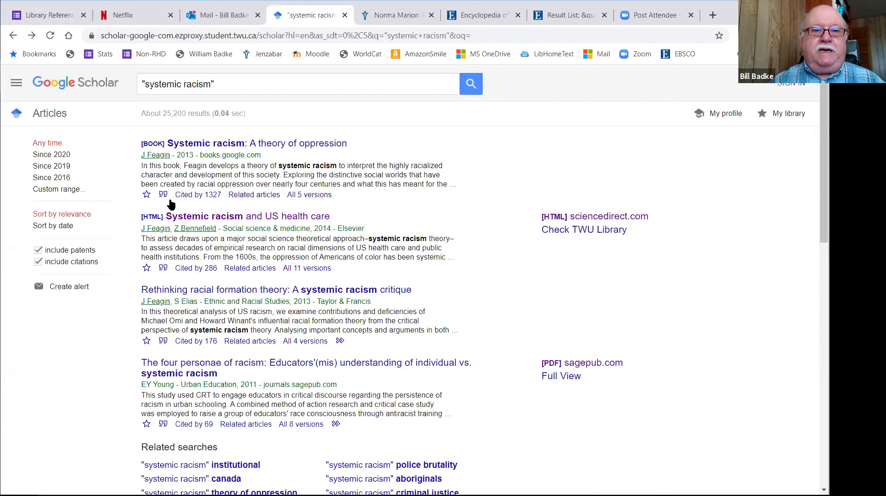
pyautogui.click(164, 268)
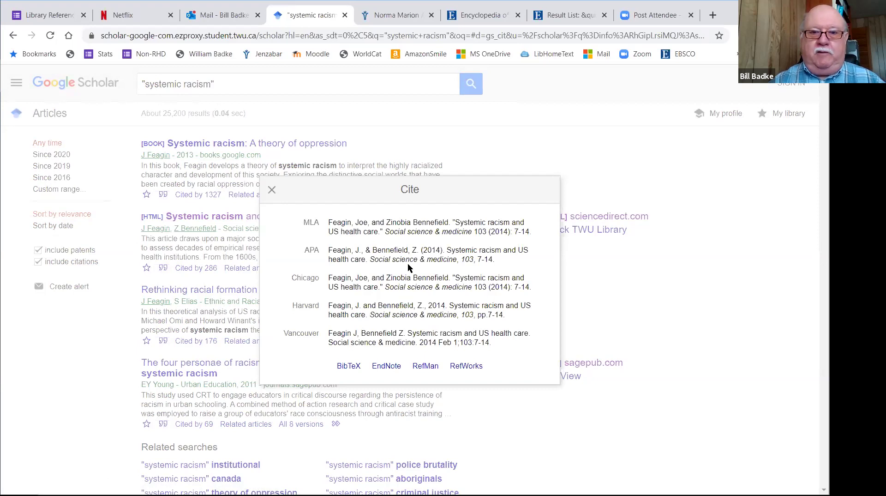
# Step: Close the citation formats and look over the Google Scholar results and the suggested searches for "systemic racism"
pyautogui.click(409, 178)
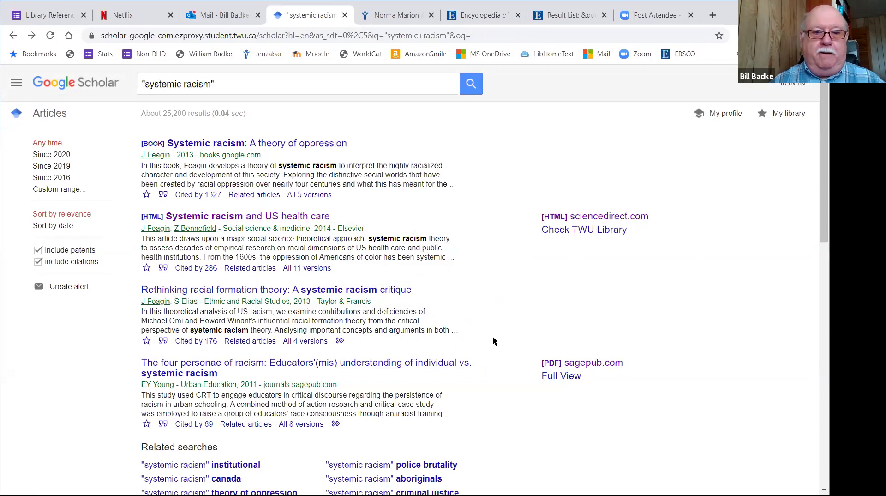
pyautogui.scroll(-1, 496, 352)
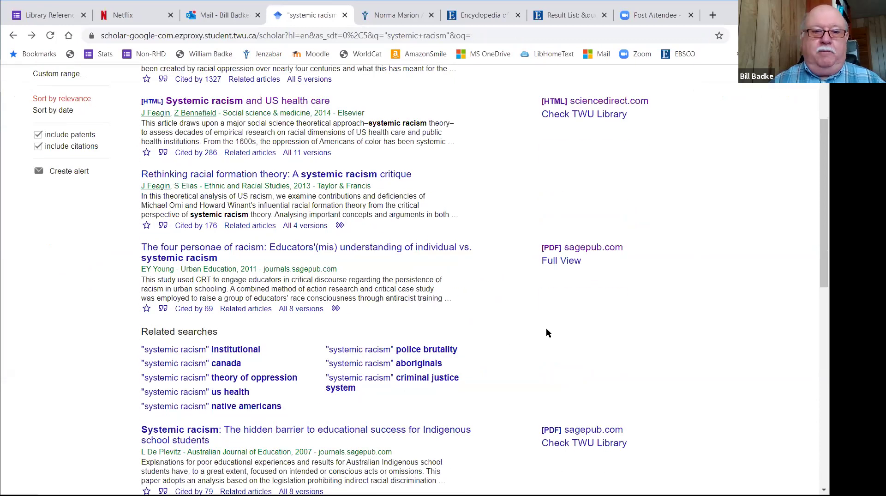
pyautogui.scroll(3, 495, 325)
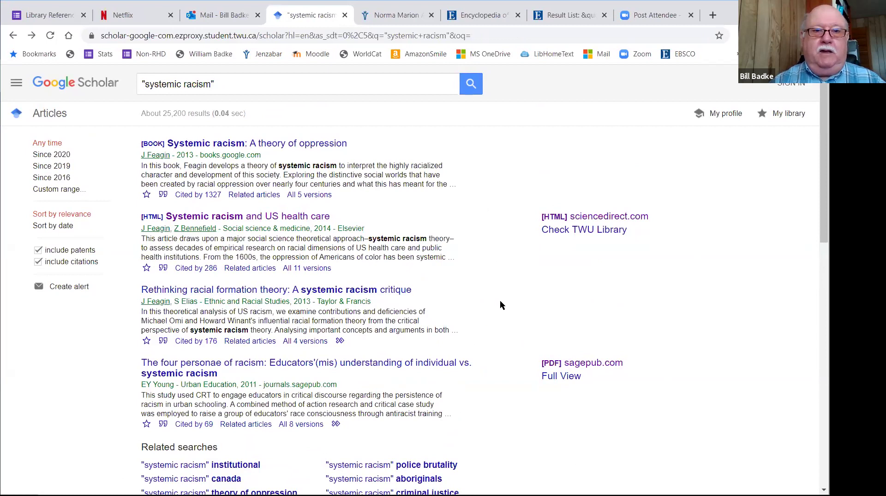
pyautogui.click(238, 84)
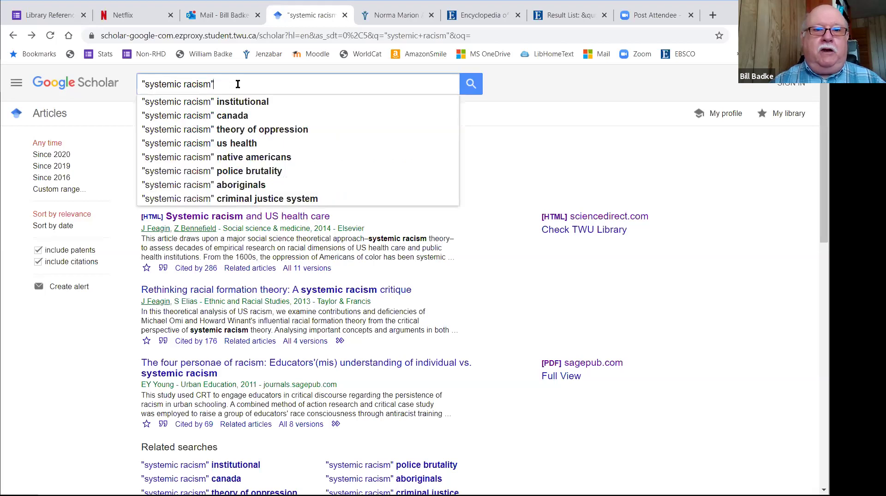
pyautogui.click(555, 146)
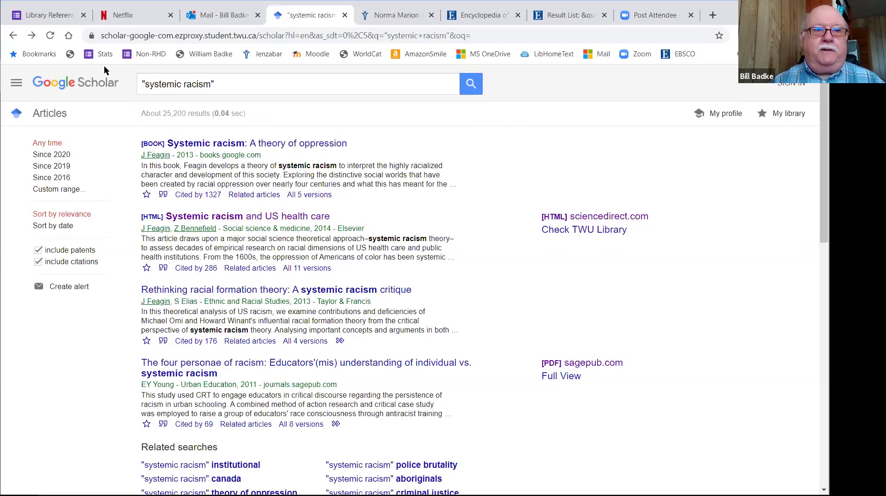
# Step: Leave Google Scholar, return to the Norma Marion Alloway Library home page and look over its notices and research help contacts
pyautogui.click(13, 35)
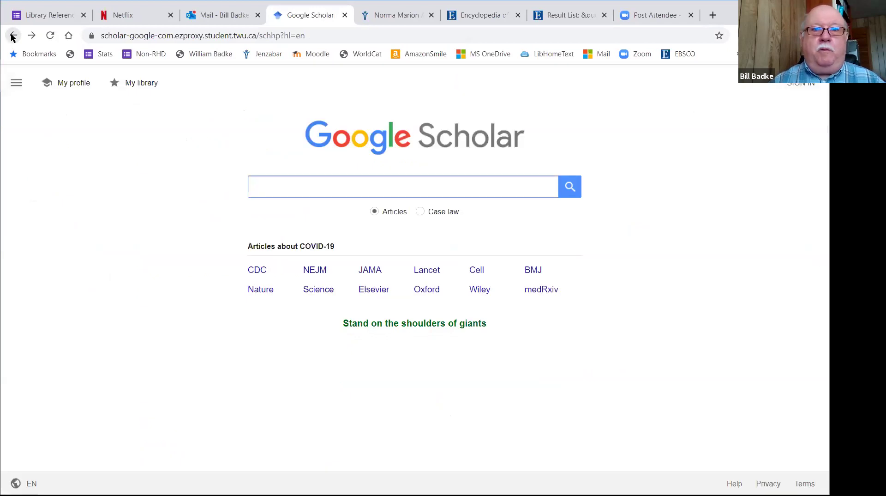
pyautogui.click(12, 35)
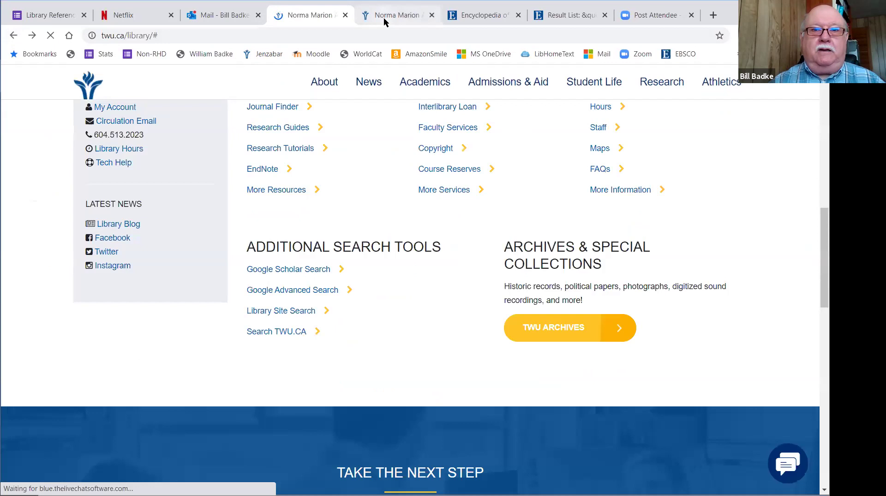
pyautogui.click(384, 18)
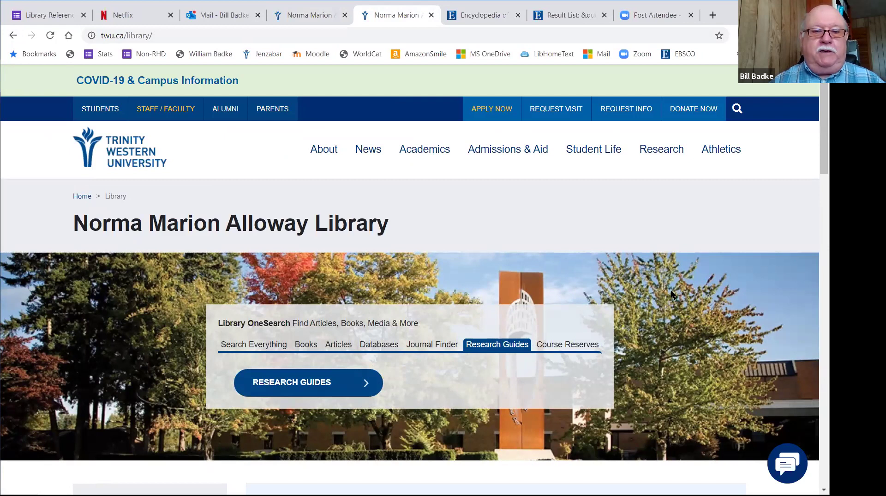
pyautogui.scroll(-5, 671, 294)
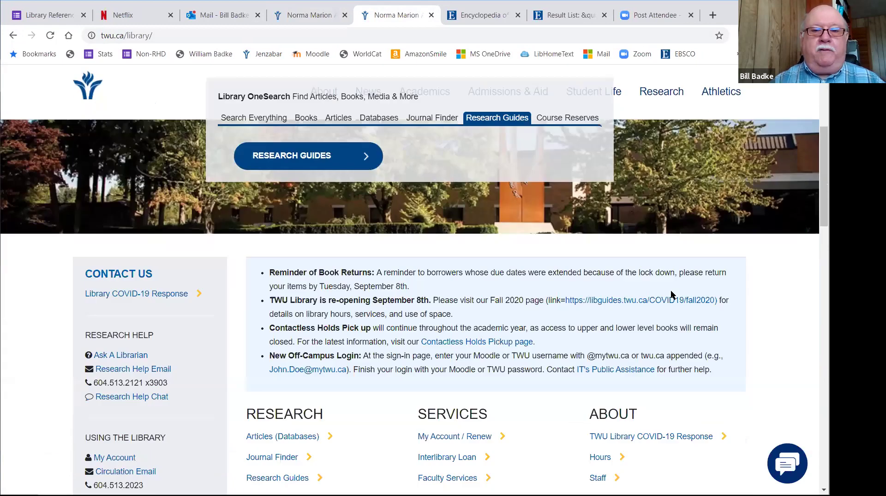
pyautogui.scroll(3, 671, 292)
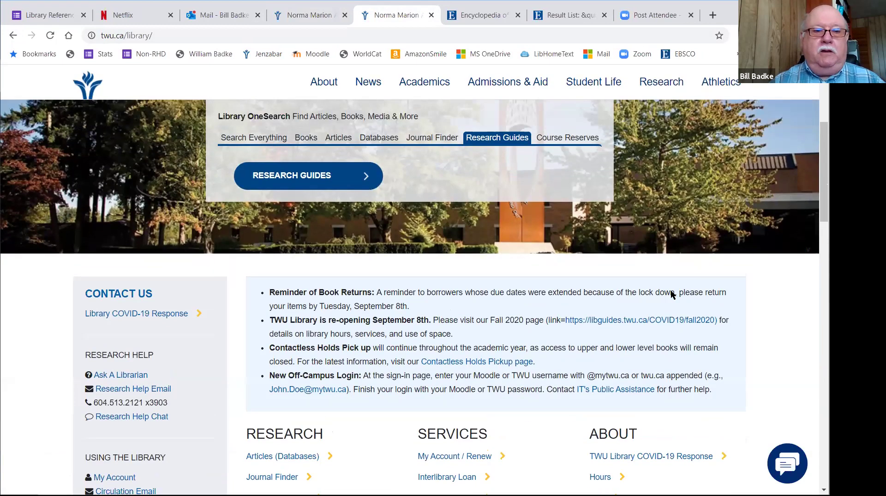